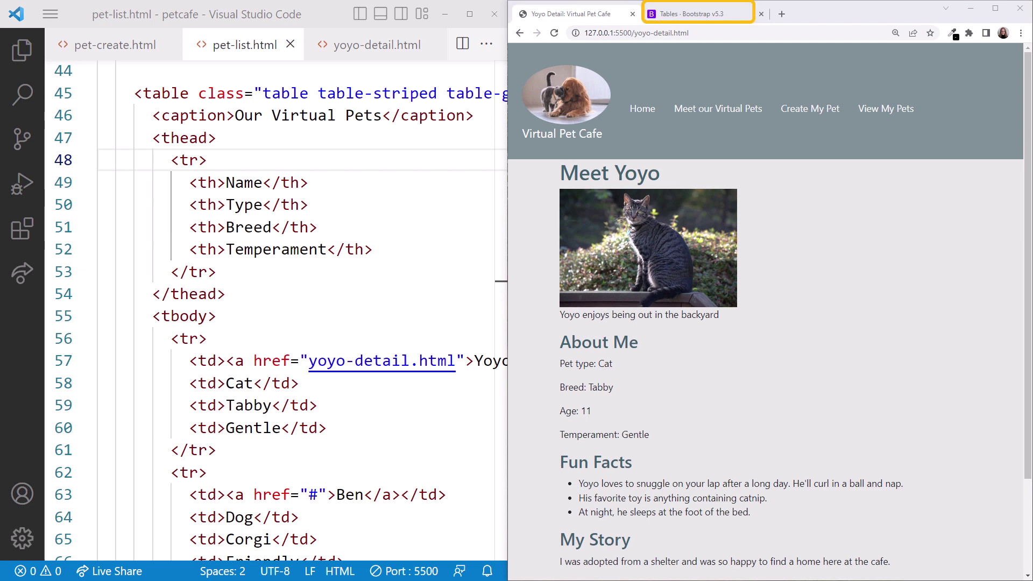
# Maximize Chrome and open the Bootstrap v5.3 Grid system page with its three-column example
pyautogui.click(995, 9)
pyautogui.click(212, 12)
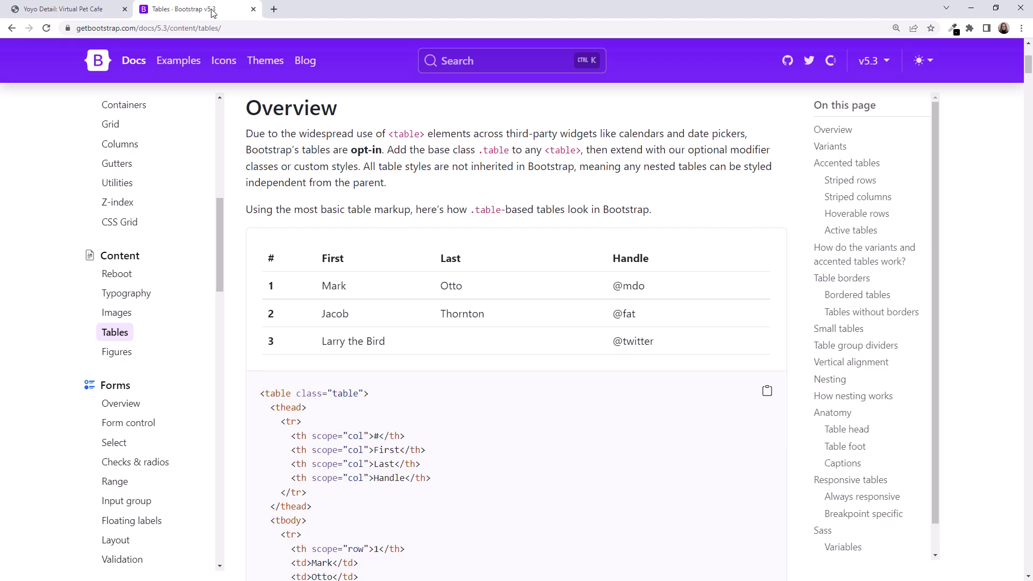
pyautogui.scroll(2, 148, 239)
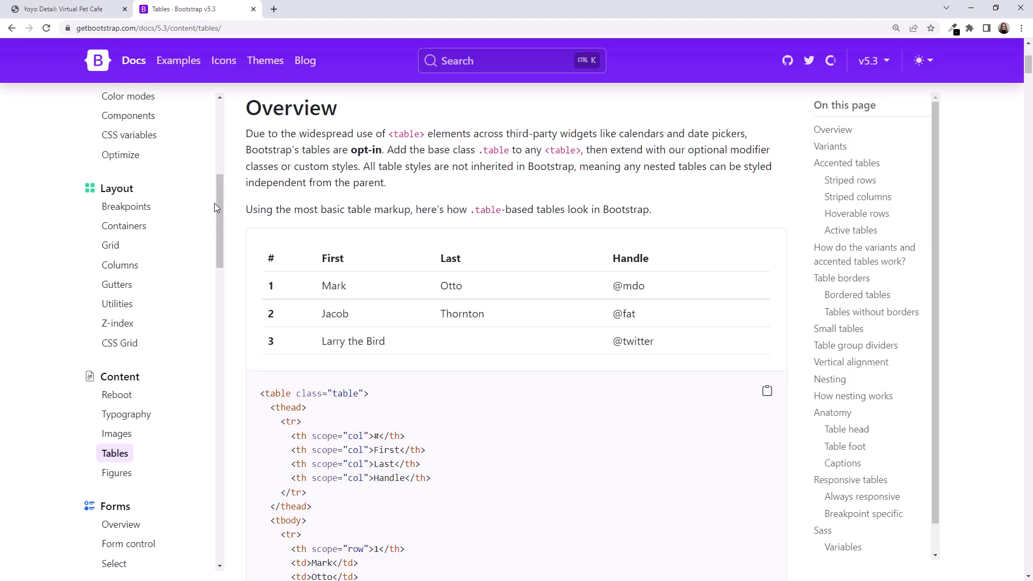
pyautogui.click(110, 245)
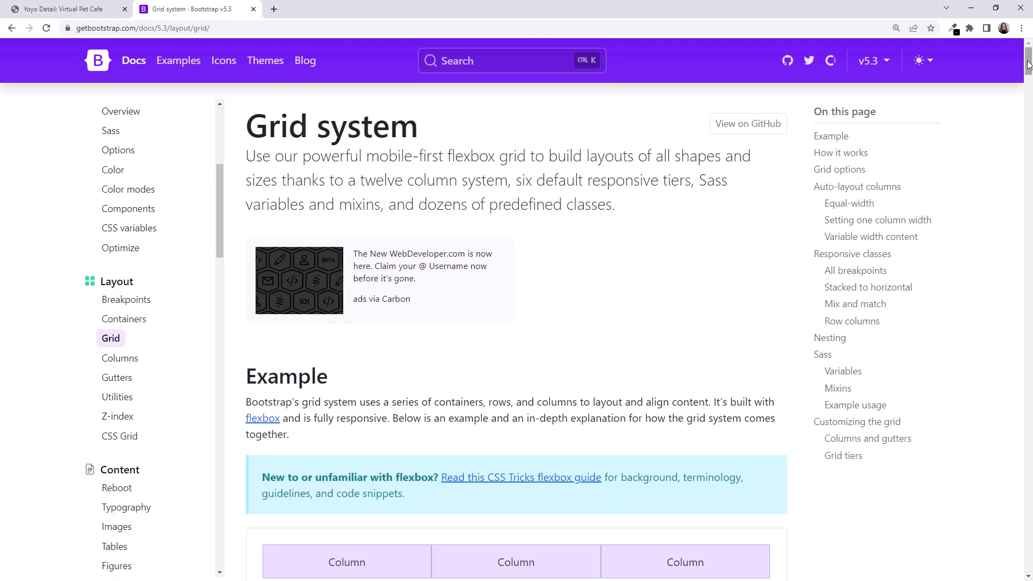
pyautogui.moveTo(1028, 65); pyautogui.dragTo(1029, 87)
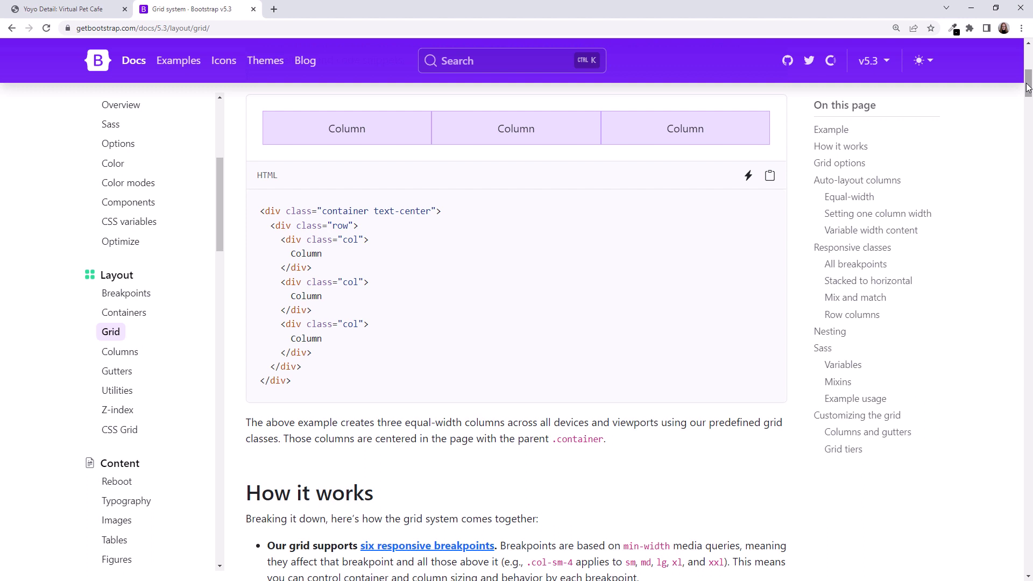
pyautogui.click(69, 11)
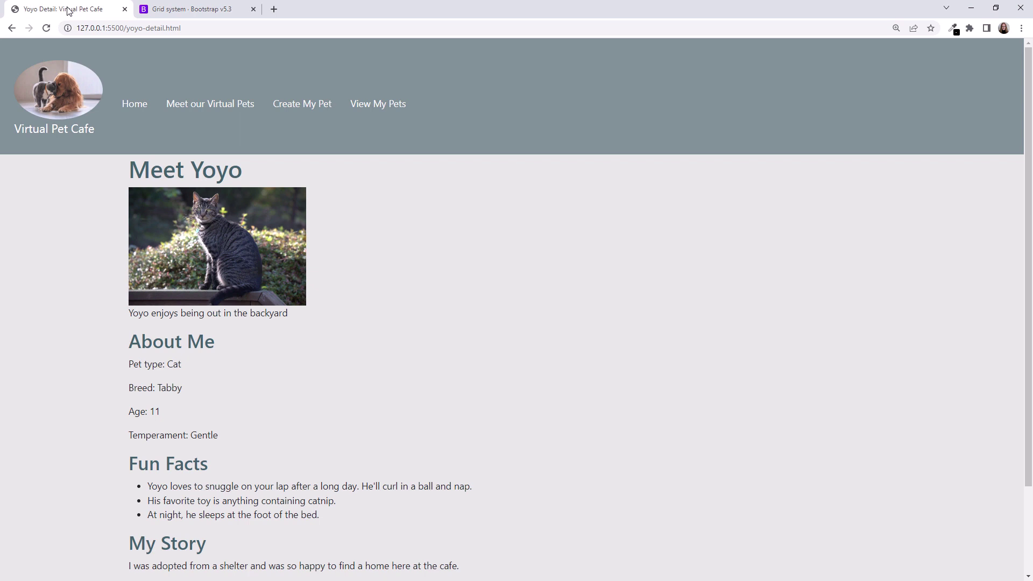
# Go from the Meet our Virtual Pets list back to Yoyo's detail page
pyautogui.click(193, 112)
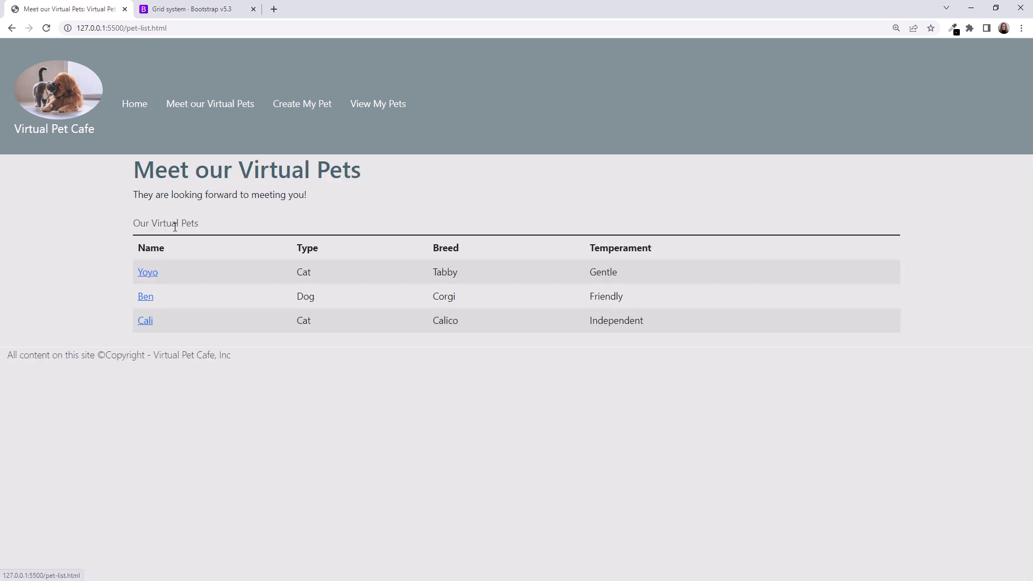
pyautogui.click(148, 275)
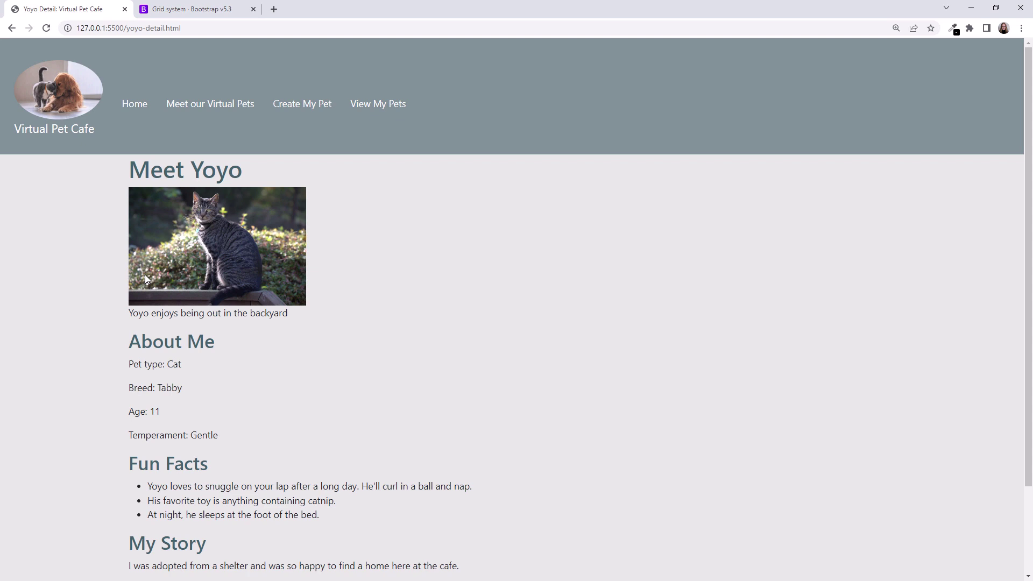
# Switch to VS Code and bring up the yoyo-detail.html tab
pyautogui.hotkey('alt', 'Tab')
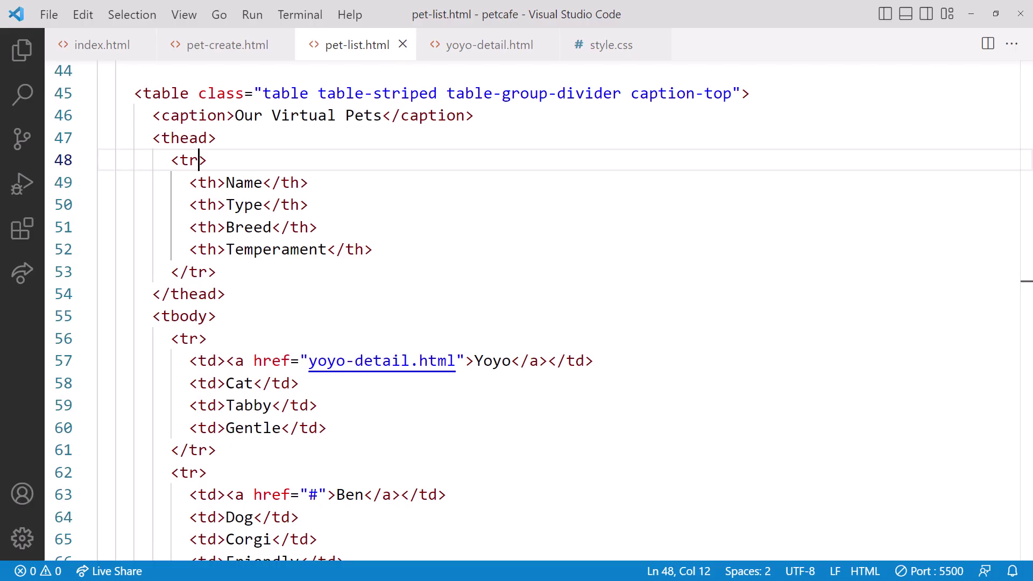
pyautogui.click(490, 46)
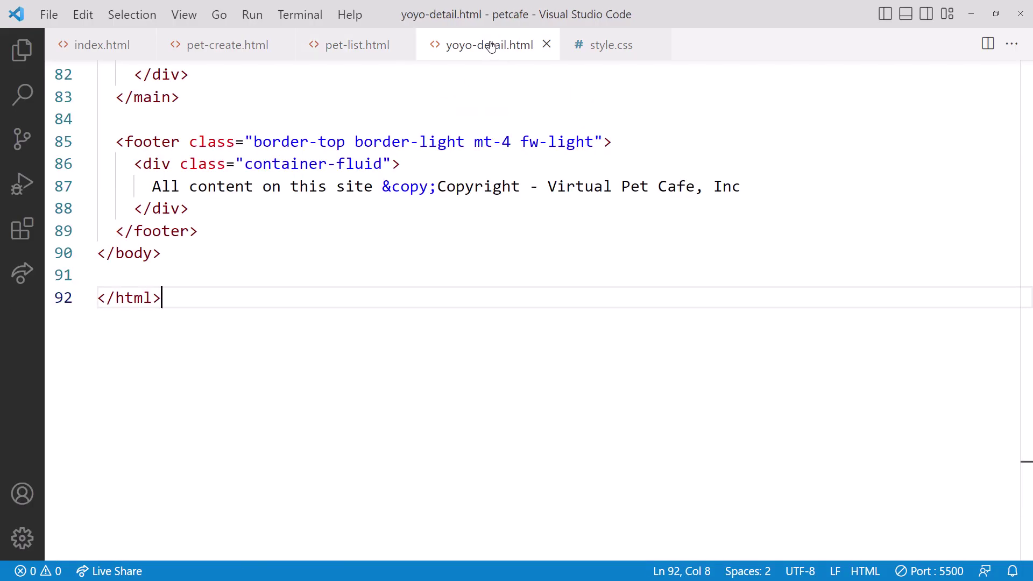
pyautogui.moveTo(1027, 508); pyautogui.dragTo(1029, 288)
pyautogui.scroll(1, 1030, 289)
pyautogui.scroll(1, 1030, 288)
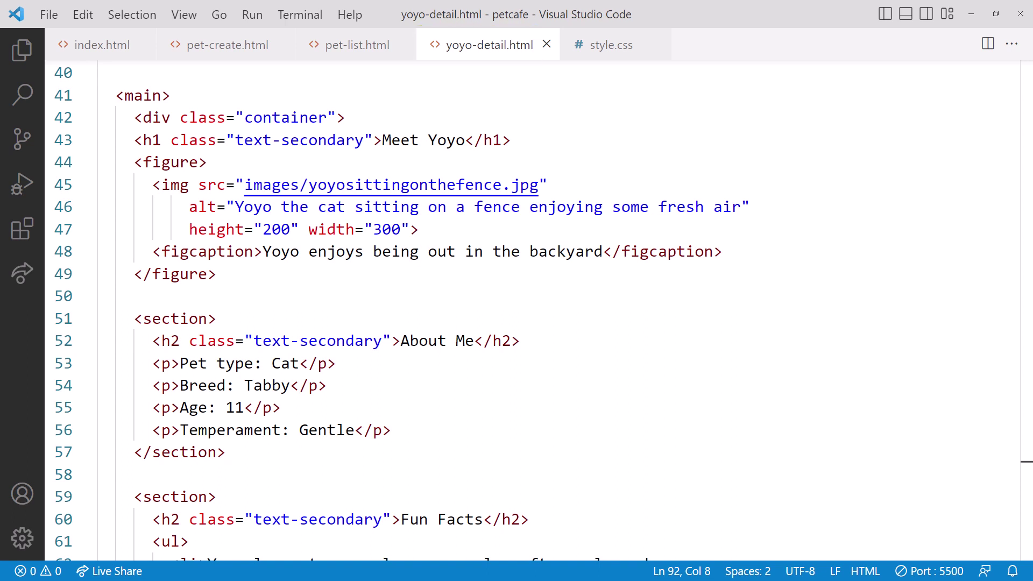
# Wrap the heading, figure and About Me section in an indented <div class="row">
pyautogui.click(411, 110)
pyautogui.press('Return')
pyautogui.write('<div></div>')
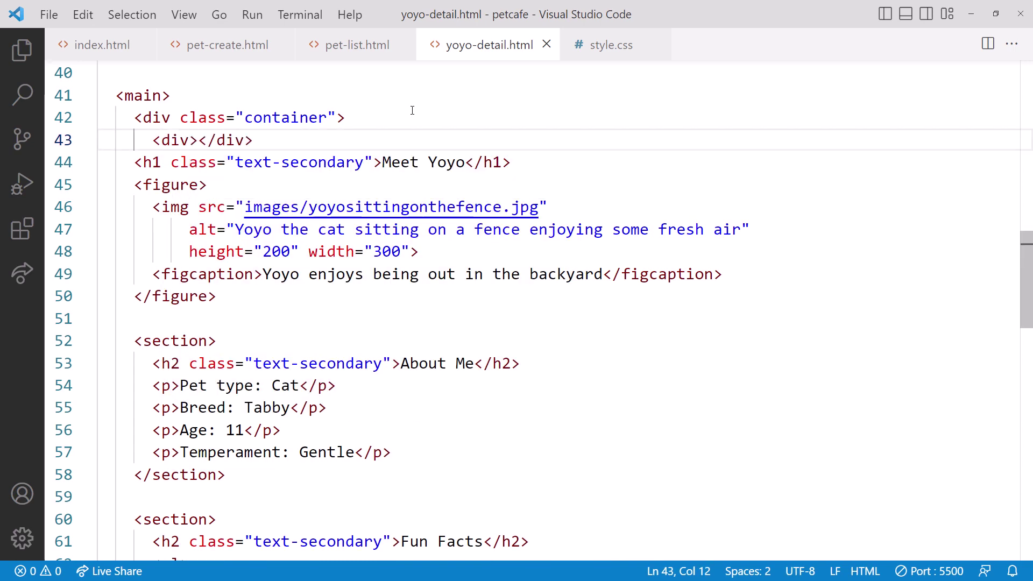
pyautogui.press('Left')
pyautogui.write('clas')
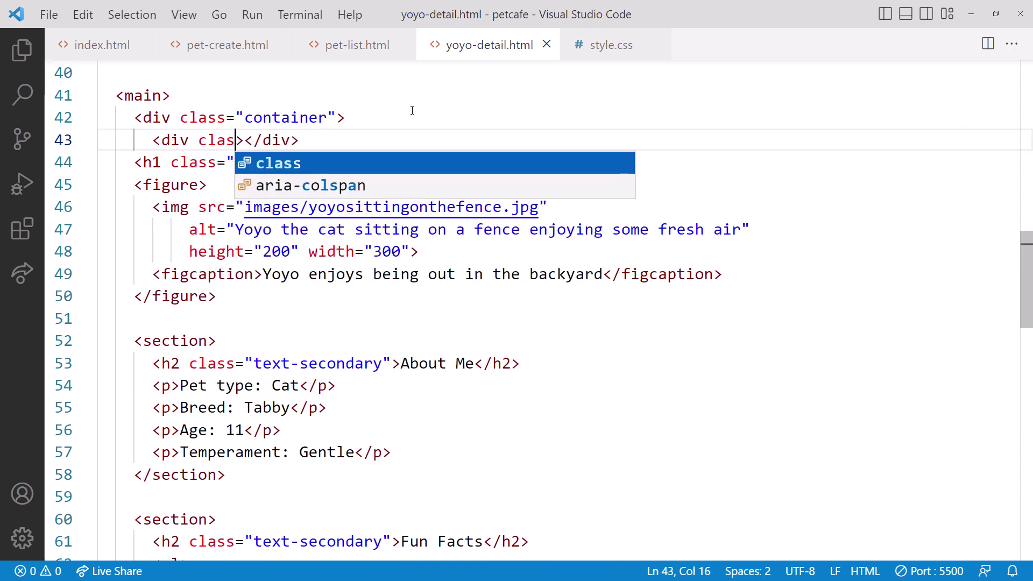
pyautogui.press('Return')
pyautogui.write('row')
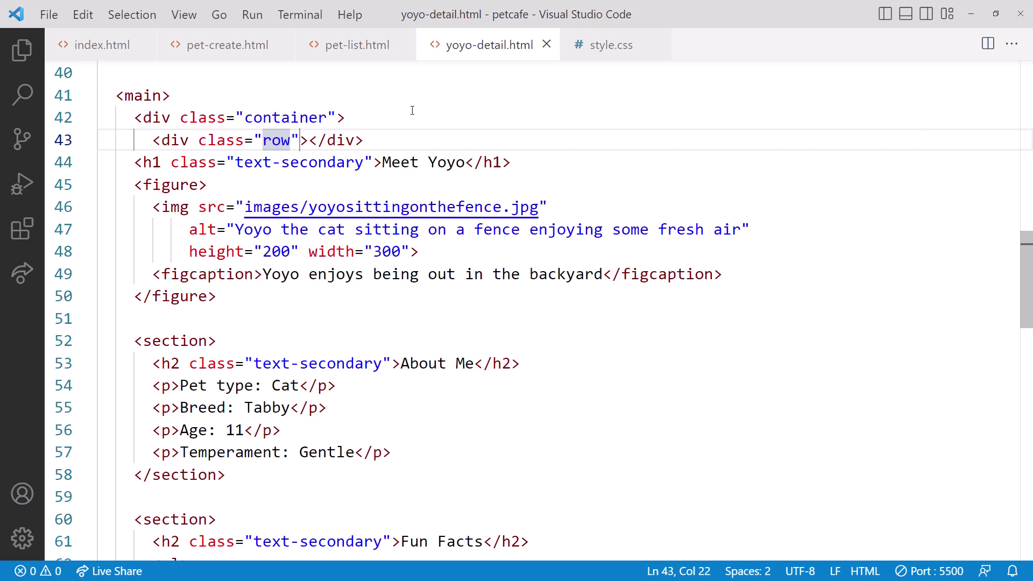
pyautogui.moveTo(365, 140); pyautogui.dragTo(310, 140)
pyautogui.moveTo(230, 495); pyautogui.dragTo(52, 169)
pyautogui.press('Tab')
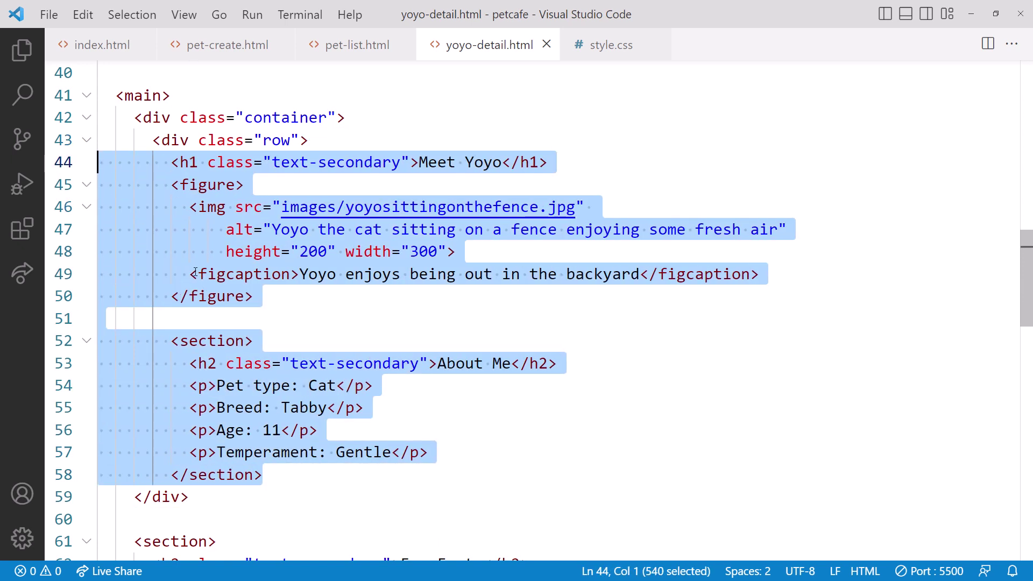
pyautogui.click(134, 496)
pyautogui.press('Tab')
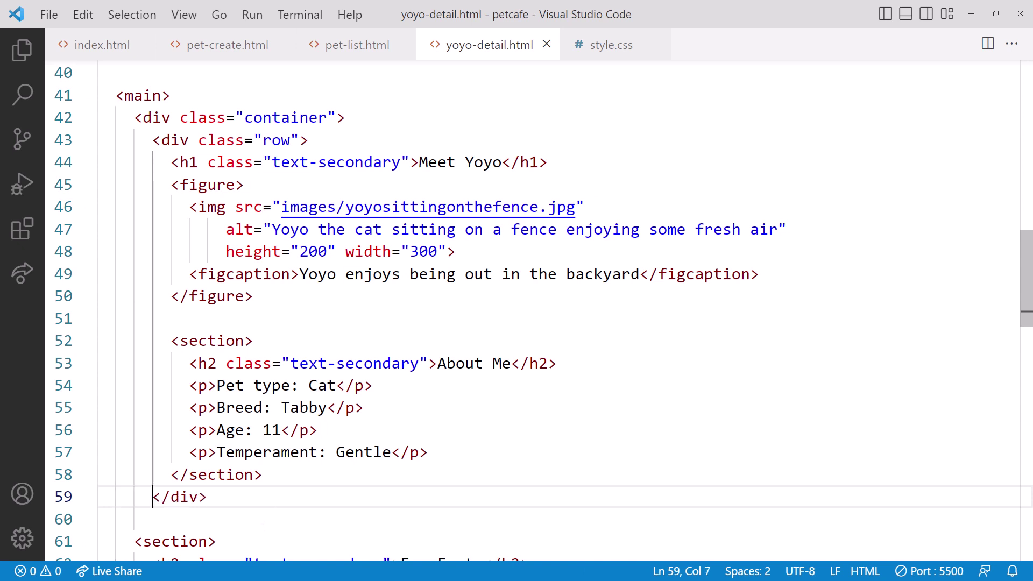
pyautogui.press('Down')
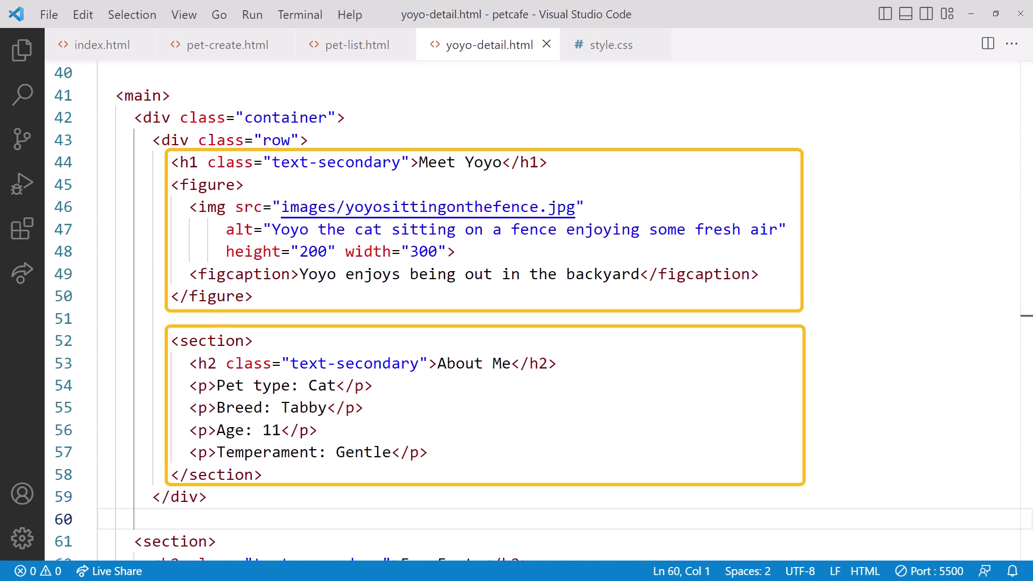
# Put the Meet Yoyo heading and figure inside an indented col-md-6 div
pyautogui.click(319, 138)
pyautogui.press('Return')
pyautogui.write('<div></div>')
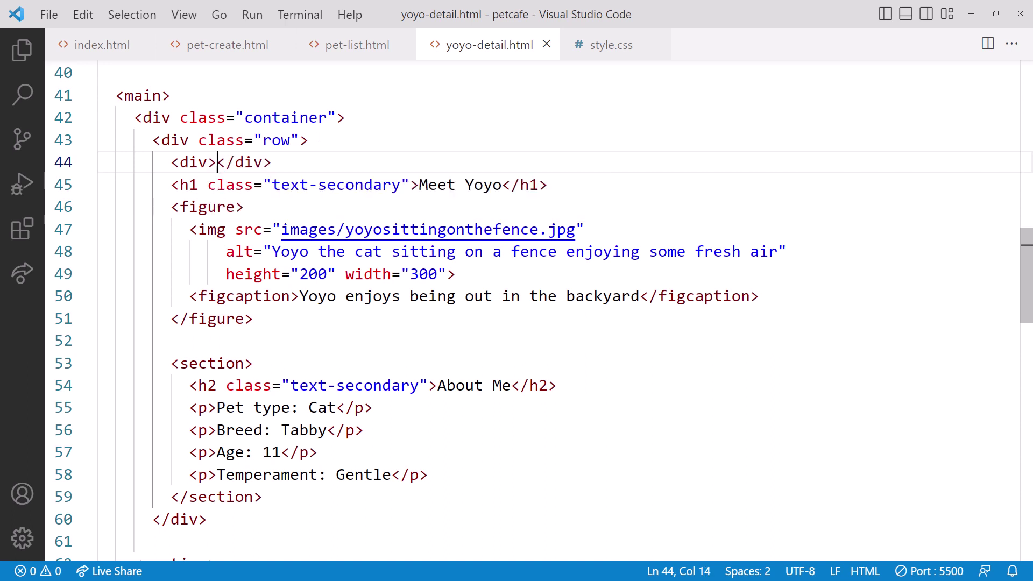
pyautogui.press('Left')
pyautogui.write('c')
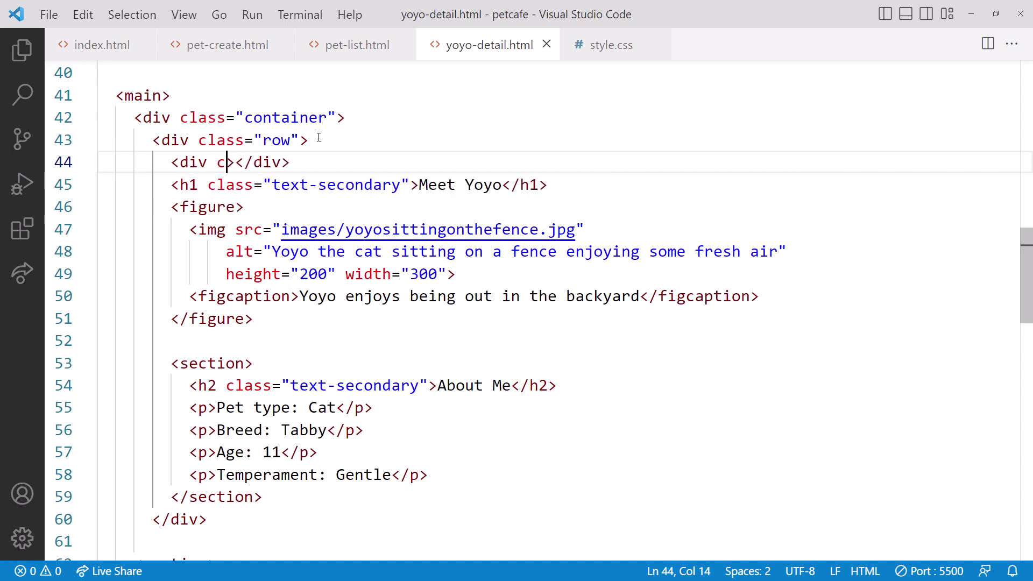
pyautogui.write('las')
pyautogui.press('Return')
pyautogui.write('col-m')
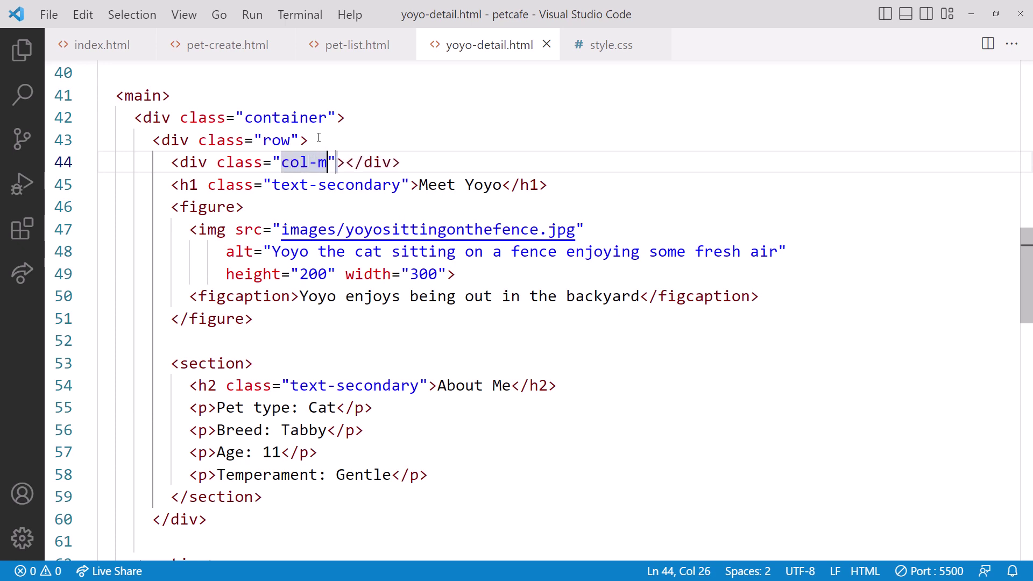
pyautogui.write('d-6')
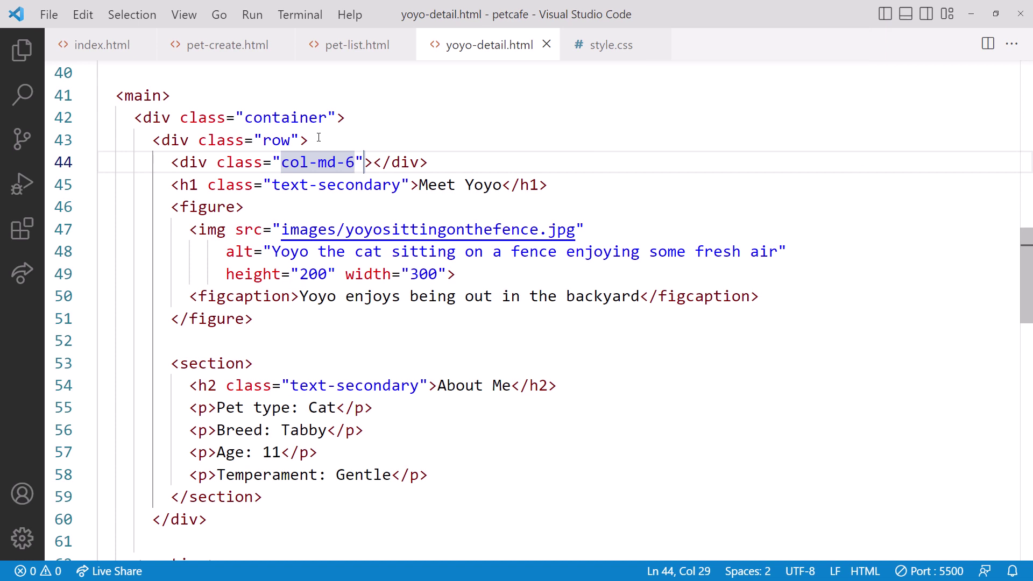
pyautogui.moveTo(427, 162)
pyautogui.mouseDown()
pyautogui.moveTo(373, 162)
pyautogui.moveTo(296, 342)
pyautogui.mouseUp()
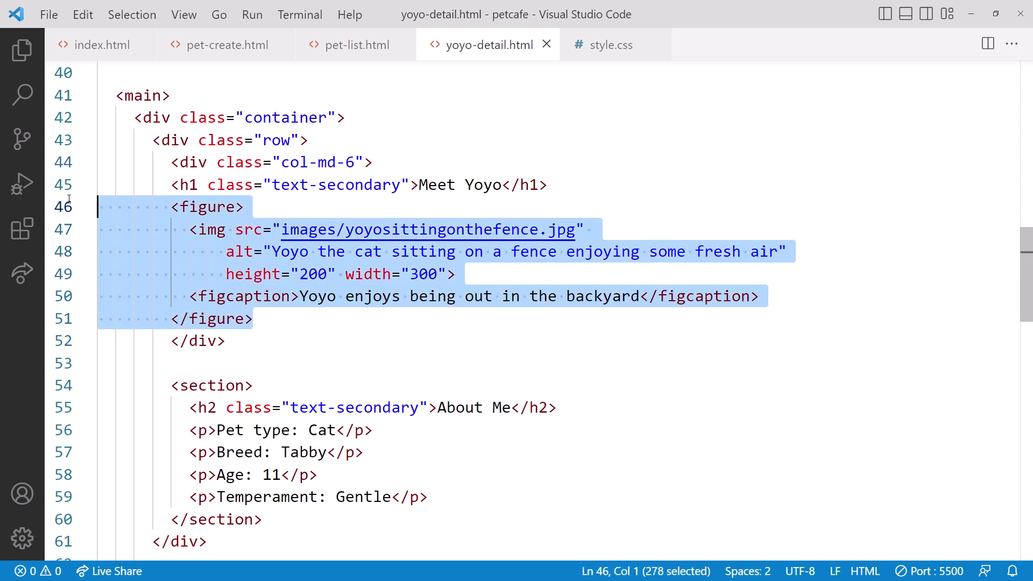
pyautogui.moveTo(65, 318); pyautogui.dragTo(59, 188)
pyautogui.press('Tab')
pyautogui.press('Left')
pyautogui.press('Left')
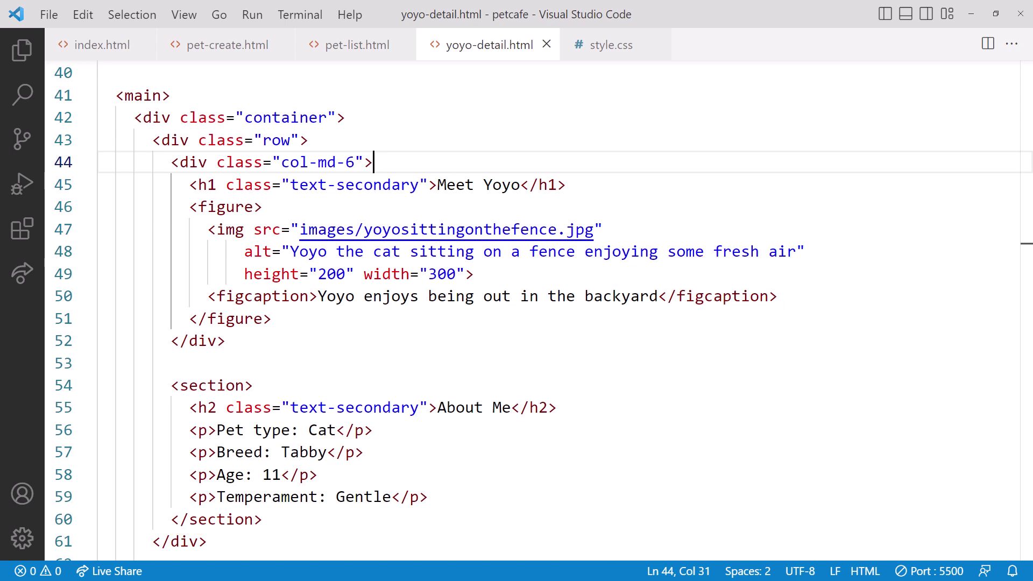
# Put the About Me section inside a second indented col-md-6 div
pyautogui.click(247, 362)
pyautogui.press('Return')
pyautogui.write('<div></div>')
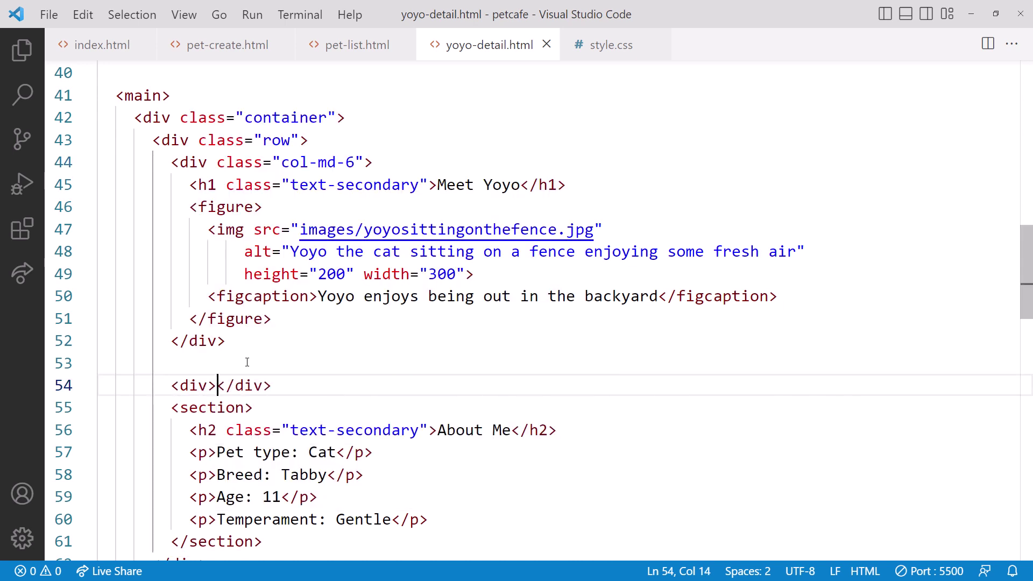
pyautogui.press('Left')
pyautogui.write('class="co')
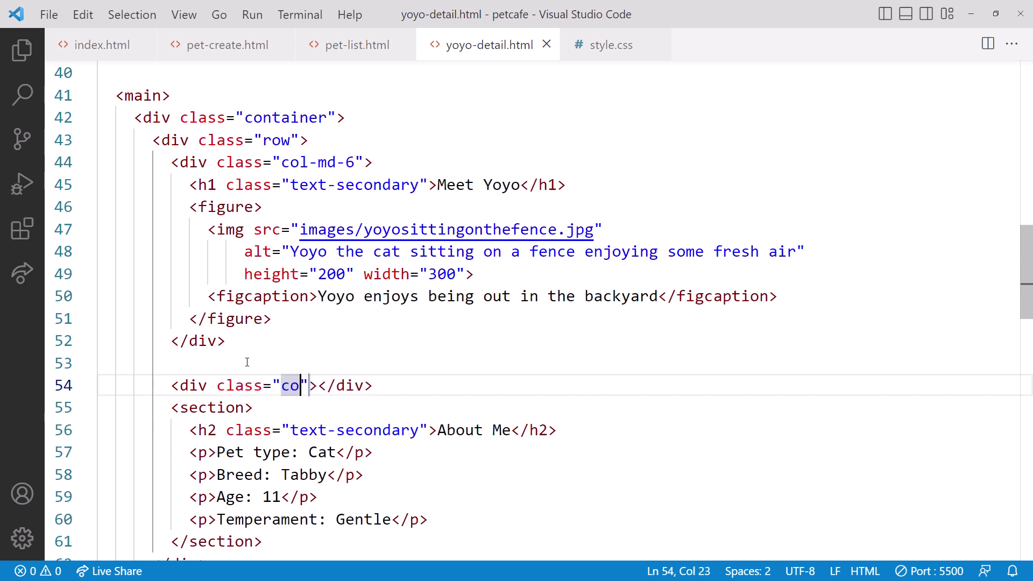
pyautogui.write('l-md-6')
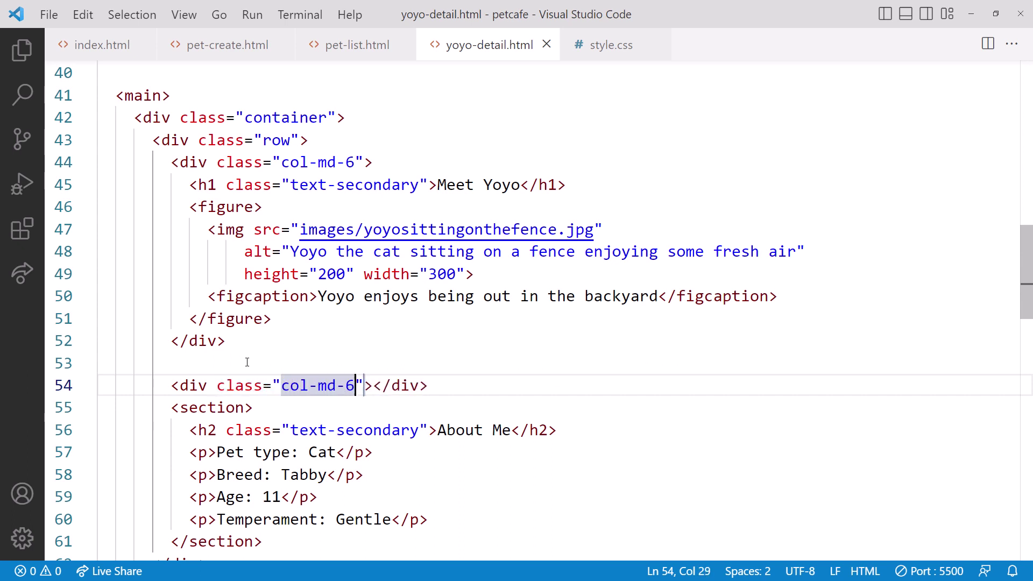
pyautogui.scroll(-1, 247, 362)
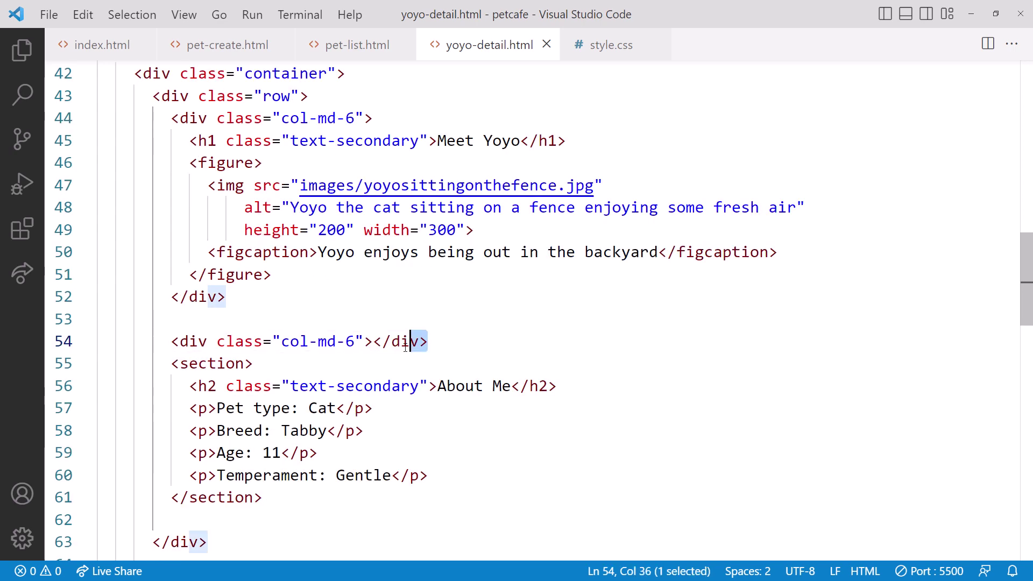
pyautogui.moveTo(428, 341)
pyautogui.mouseDown()
pyautogui.moveTo(377, 341)
pyautogui.moveTo(307, 522)
pyautogui.moveTo(98, 363)
pyautogui.mouseUp()
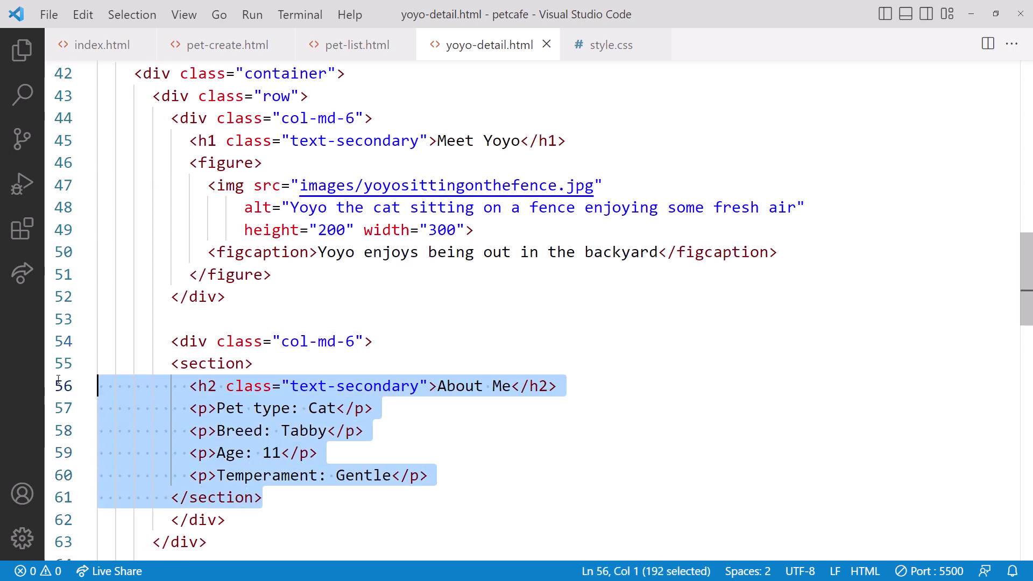
pyautogui.press('Tab')
pyautogui.click(380, 341)
pyautogui.hotkey('alt', 'Tab')
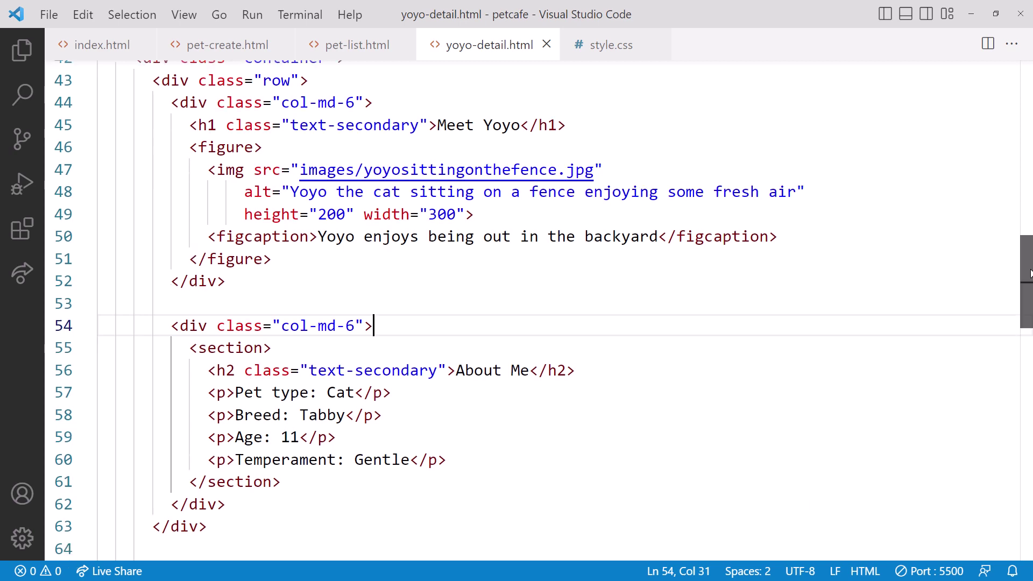
pyautogui.scroll(-4, 1031, 273)
pyautogui.scroll(-3, 1029, 274)
pyautogui.scroll(-1, 1030, 273)
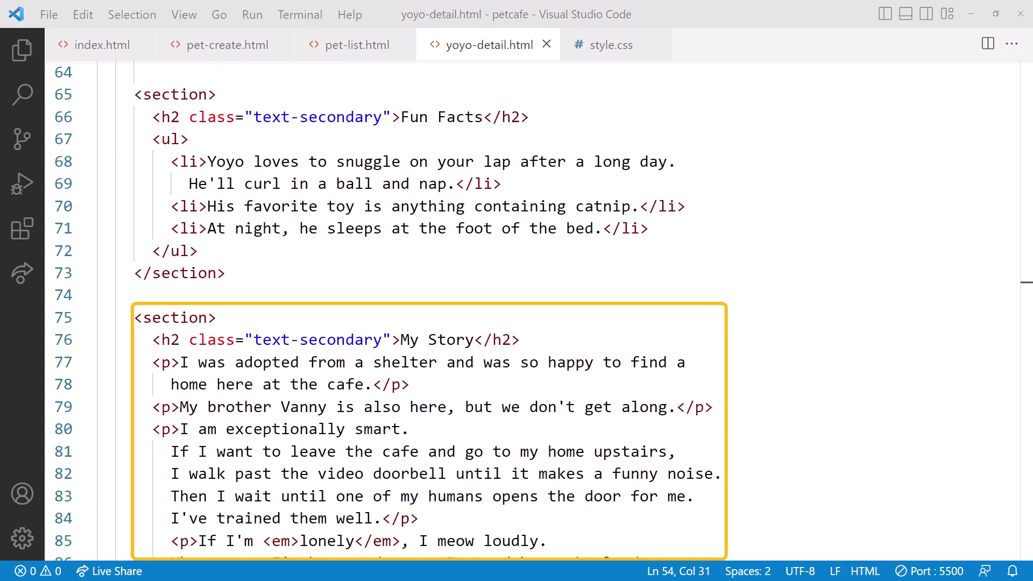
# Move the Fun Facts section from above My Story to below it
pyautogui.moveTo(65, 94); pyautogui.dragTo(20, 301)
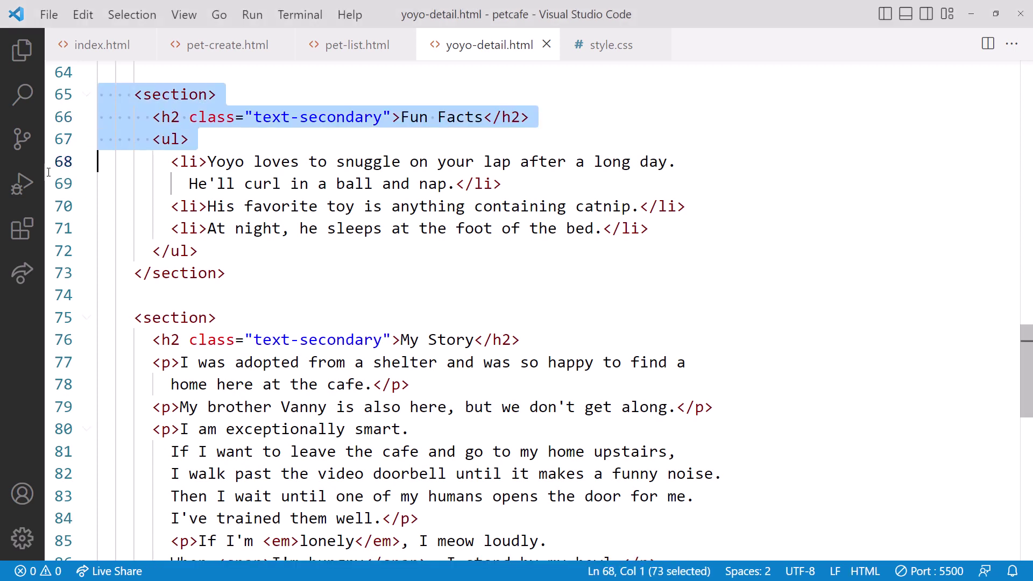
pyautogui.press('Delete')
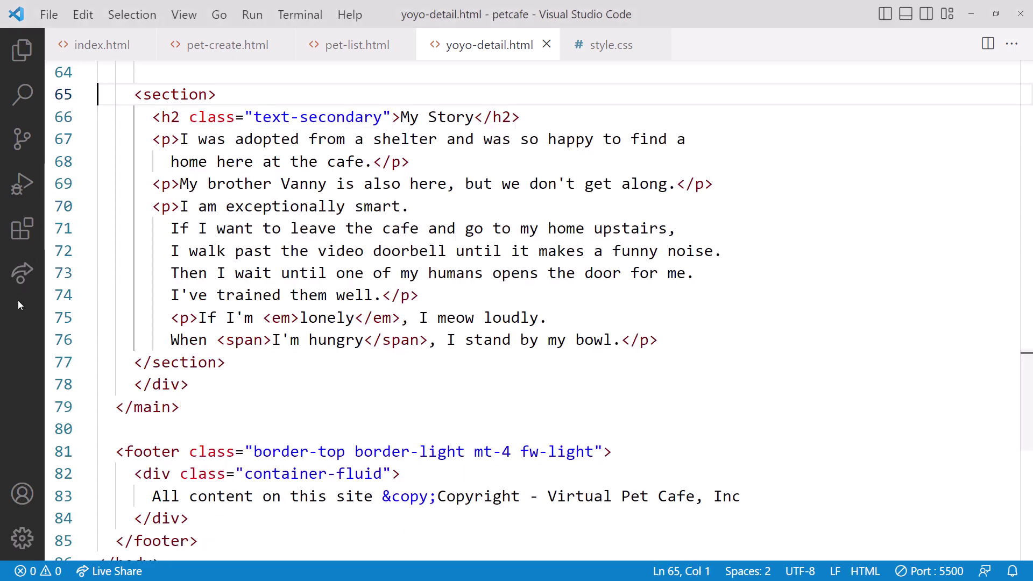
pyautogui.click(234, 365)
pyautogui.press('Return')
pyautogui.press('Return')
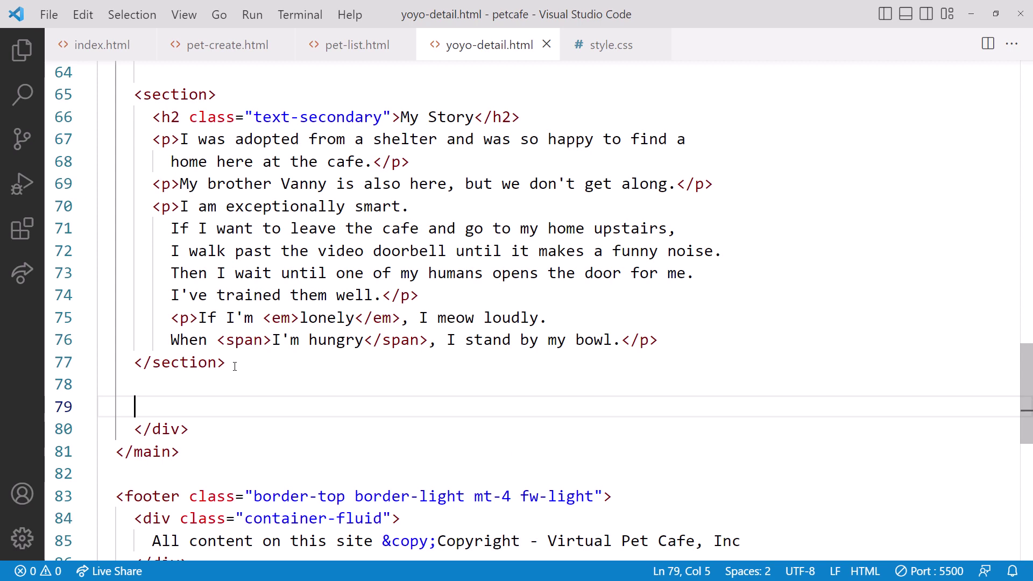
pyautogui.write('<section>       <h2 class="text-secondary">Fun Facts</h2>       <ul>         <li>Yoyo loves to snuggle on your lap after a long day.           He\'ll curl in a ball and nap.</li>         <li>His favorite toy is anything containing catnip.</li>         <li>At night, he sleeps at the foot of the bed.</li>       </ul>     </section>')
pyautogui.scroll(1, 171, 80)
# Wrap My Story and Fun Facts in an indented <div class="row">
pyautogui.click(171, 80)
pyautogui.press('Return')
pyautogui.write('<')
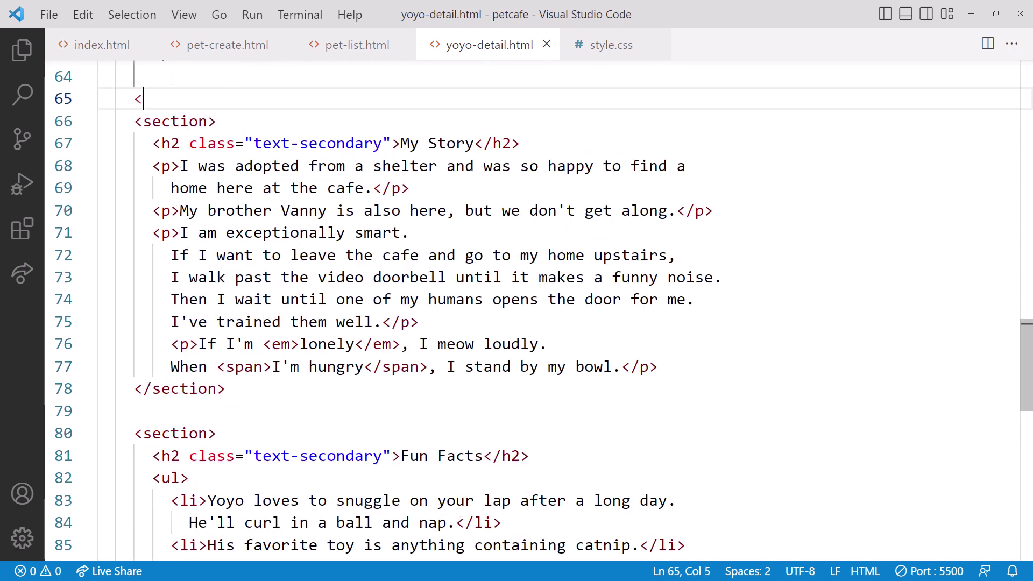
pyautogui.write('div></div>')
pyautogui.press('Left')
pyautogui.write('class')
pyautogui.press('Return')
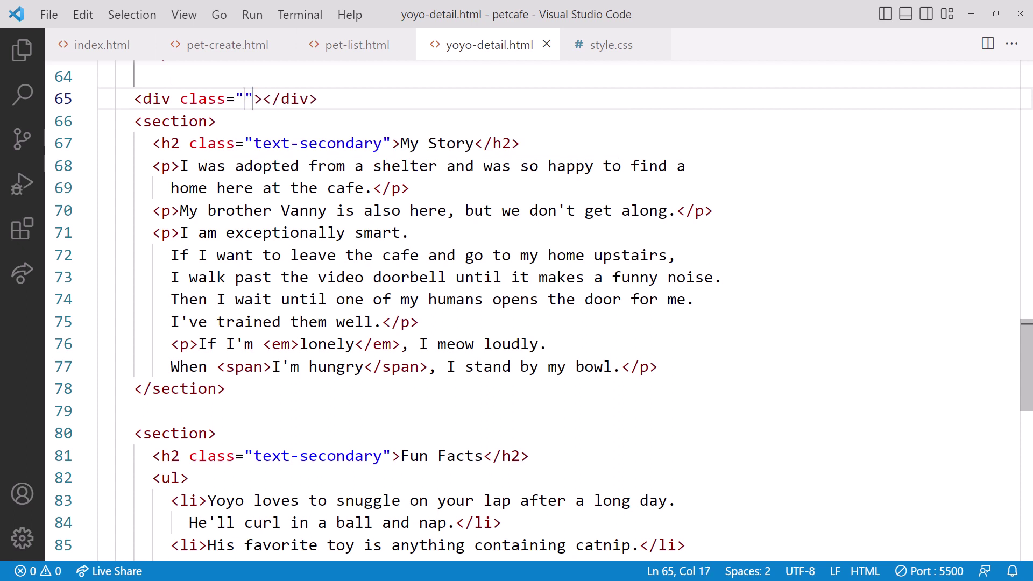
pyautogui.write('row')
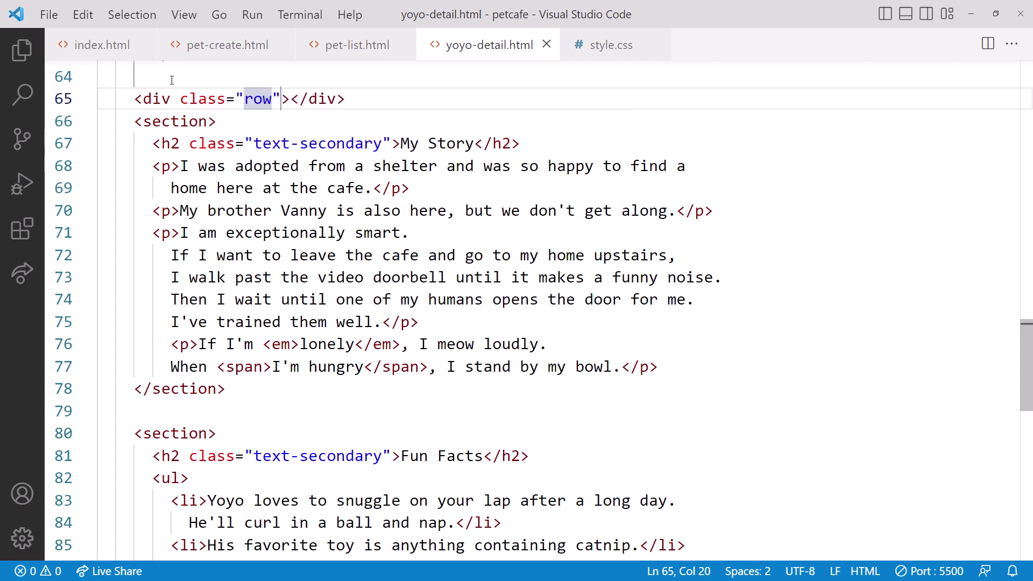
pyautogui.moveTo(289, 99); pyautogui.dragTo(346, 98)
pyautogui.hotkey('ctrl', 'c')
pyautogui.press('BackSpace')
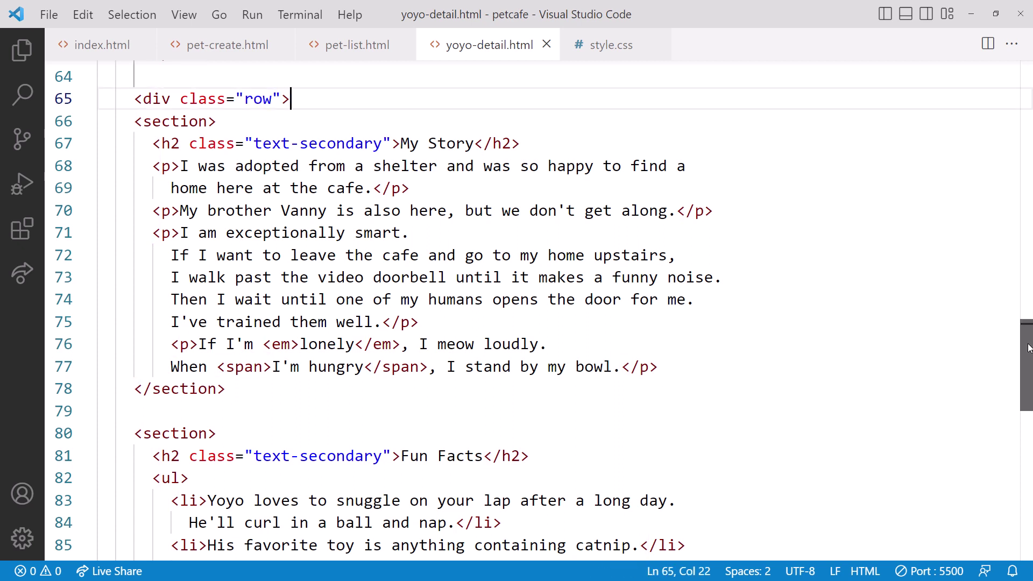
pyautogui.scroll(-2, 346, 243)
pyautogui.click(238, 505)
pyautogui.press('Return')
pyautogui.hotkey('ctrl', 'v')
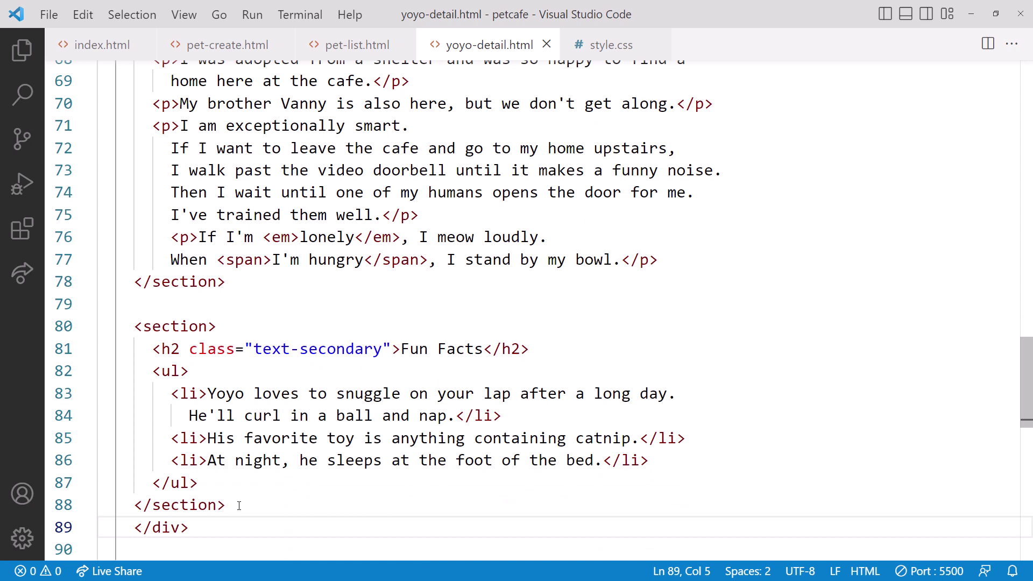
pyautogui.moveTo(238, 527); pyautogui.dragTo(29, 78)
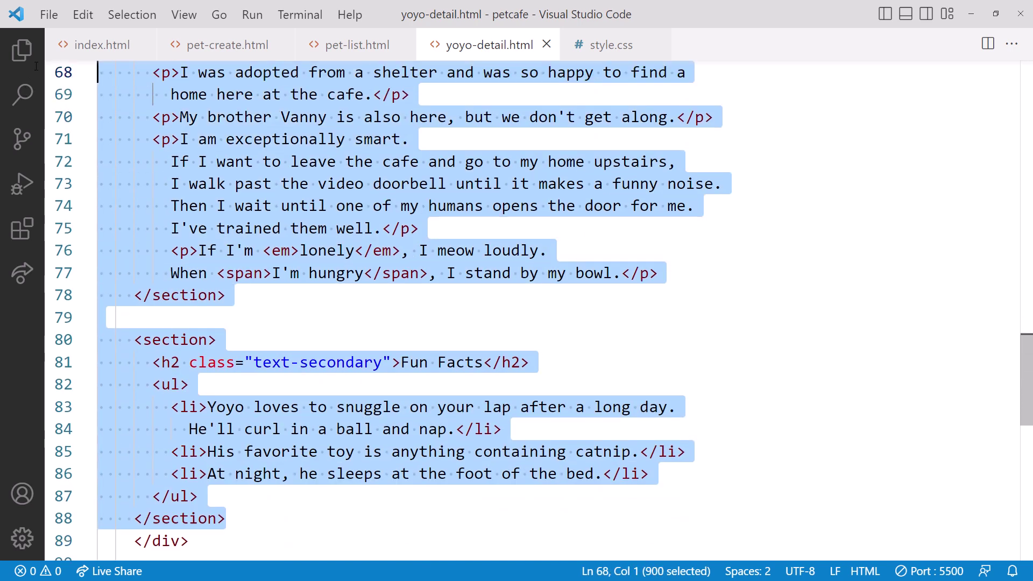
pyautogui.press('Tab')
pyautogui.scroll(2, 313, 138)
# Wrap My Story in an indented <div class="col-md-8">
pyautogui.click(313, 139)
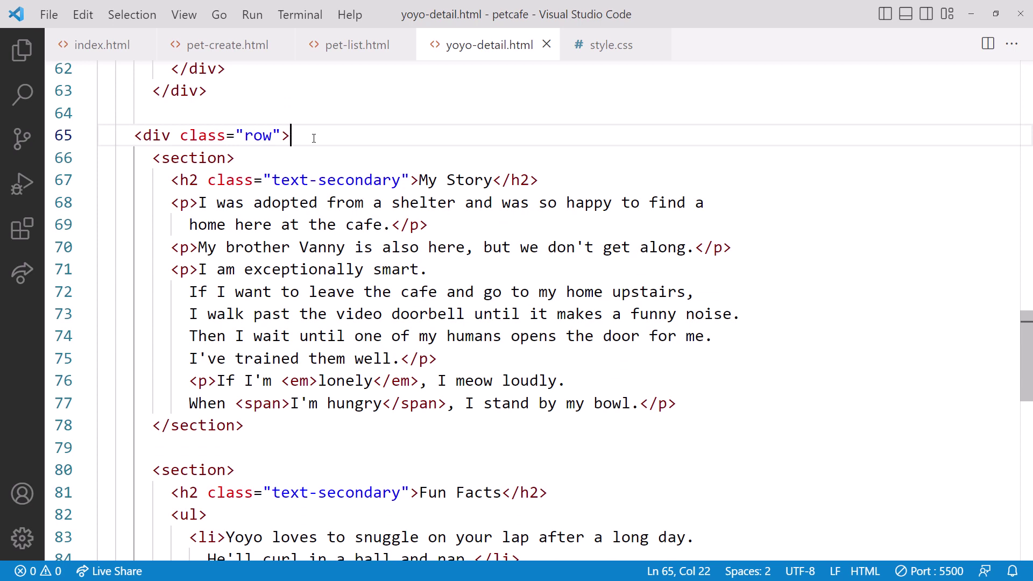
pyautogui.press('Return')
pyautogui.write('<')
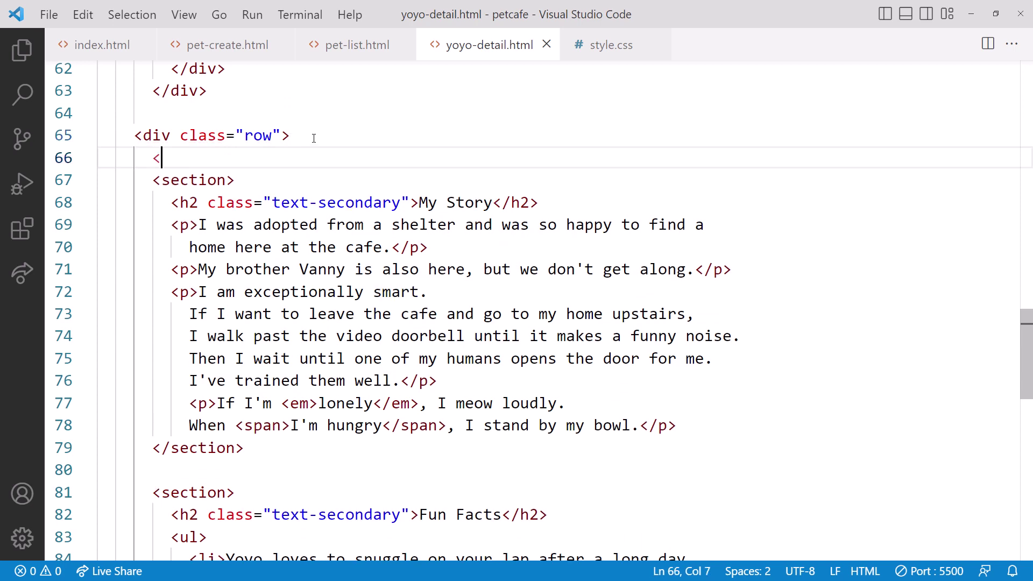
pyautogui.write('div></div>')
pyautogui.press('Left')
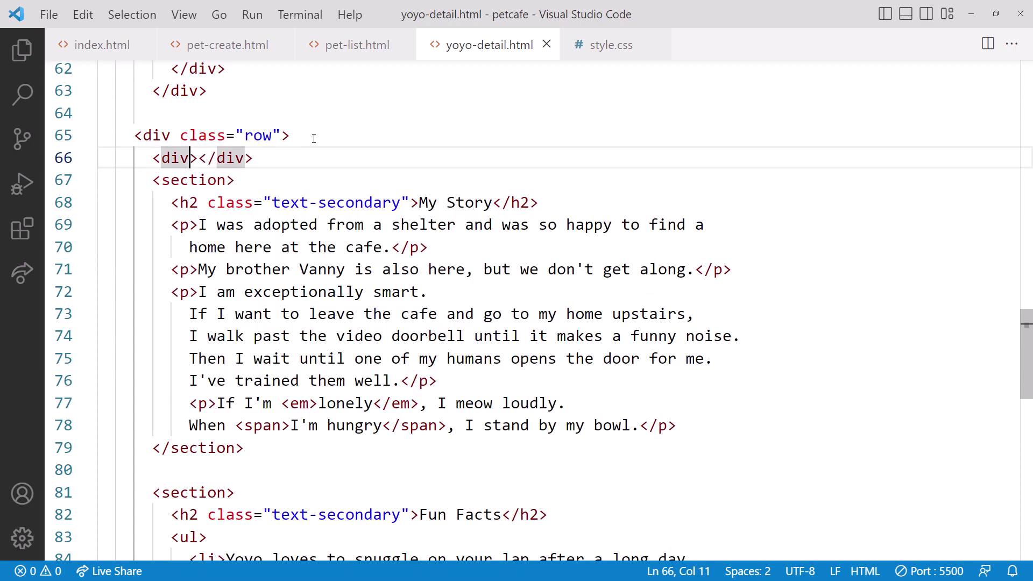
pyautogui.write('class')
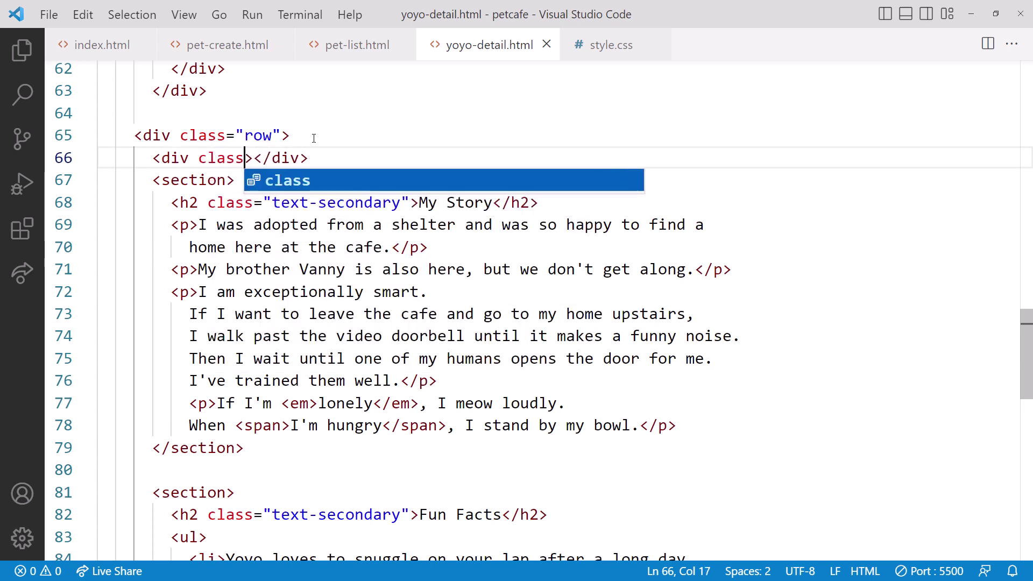
pyautogui.press('Return')
pyautogui.write('col-md-8')
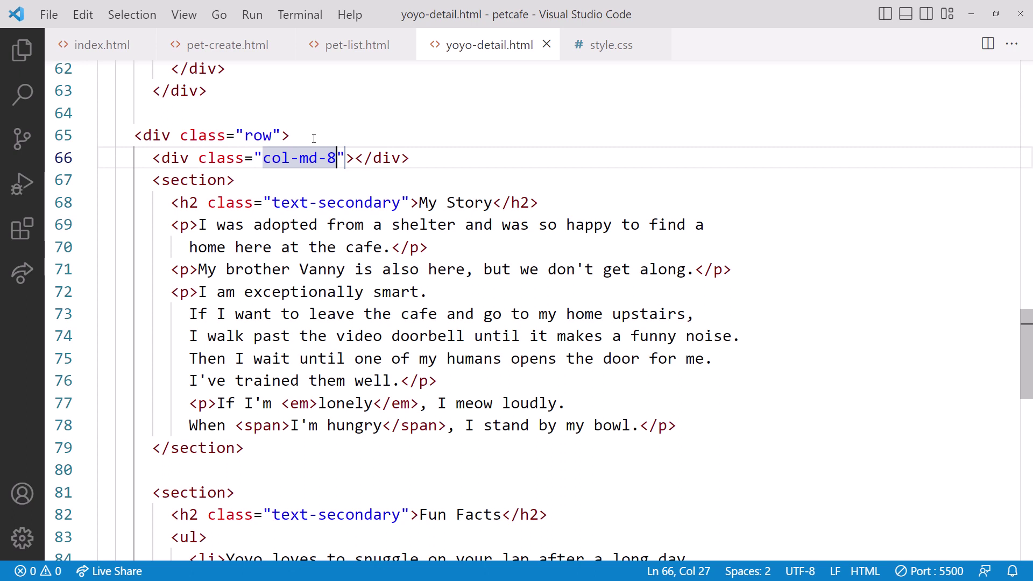
pyautogui.moveTo(409, 159); pyautogui.dragTo(356, 159)
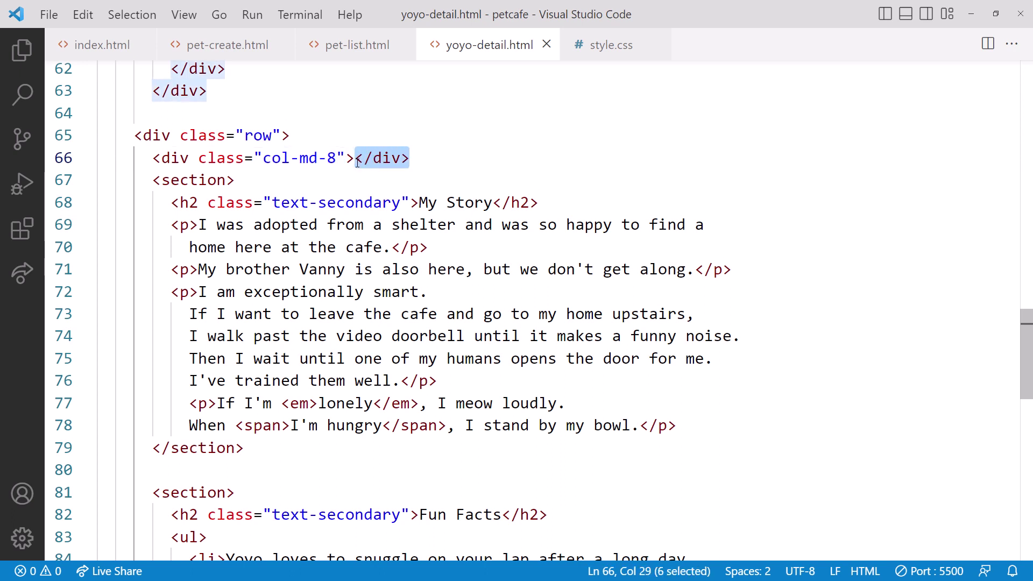
pyautogui.hotkey('ctrl', 'x')
pyautogui.click(253, 447)
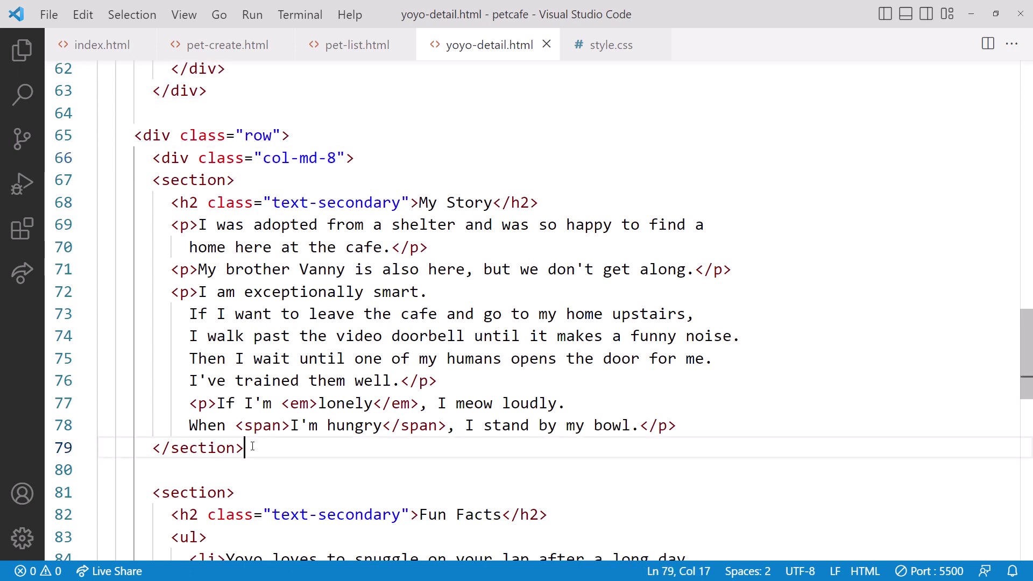
pyautogui.press('Return')
pyautogui.hotkey('ctrl', 'v')
pyautogui.moveTo(253, 447); pyautogui.dragTo(65, 180)
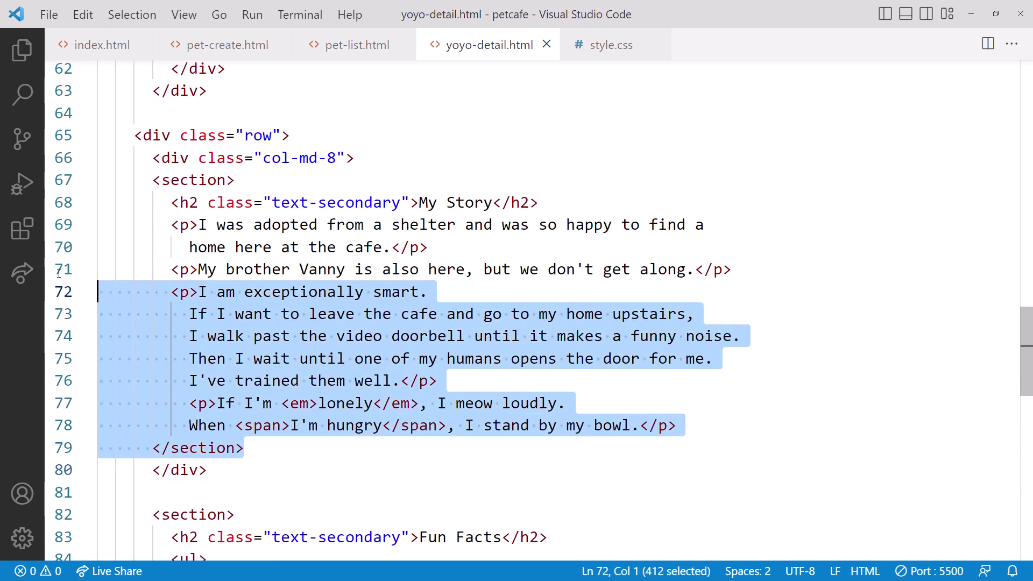
pyautogui.press('Tab')
# Wrap Fun Facts in an indented <div class="col-md-4">
pyautogui.click(212, 470)
pyautogui.moveTo(1021, 358); pyautogui.dragTo(1022, 396)
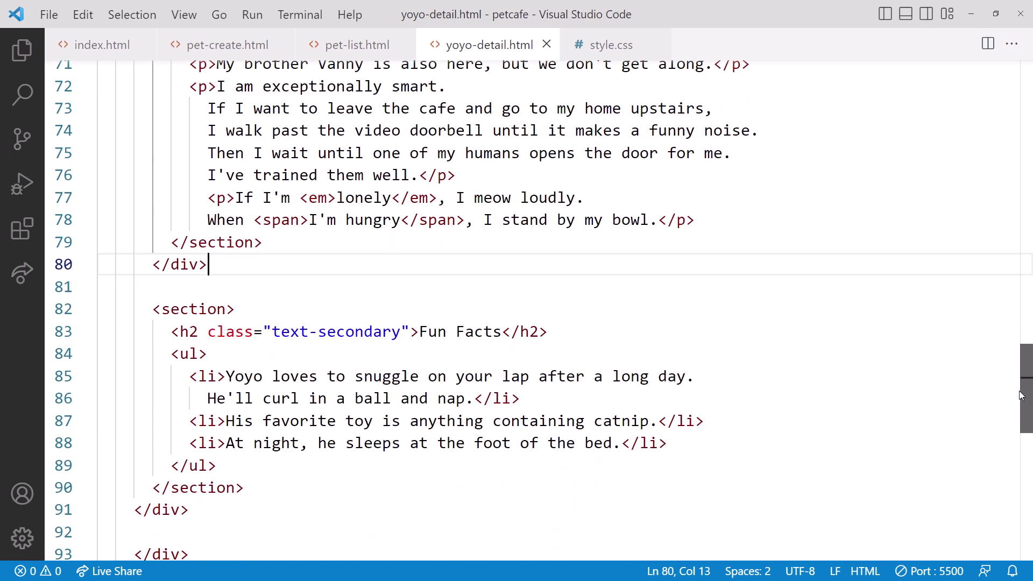
pyautogui.press('Return')
pyautogui.press('Return')
pyautogui.write('<div></div>')
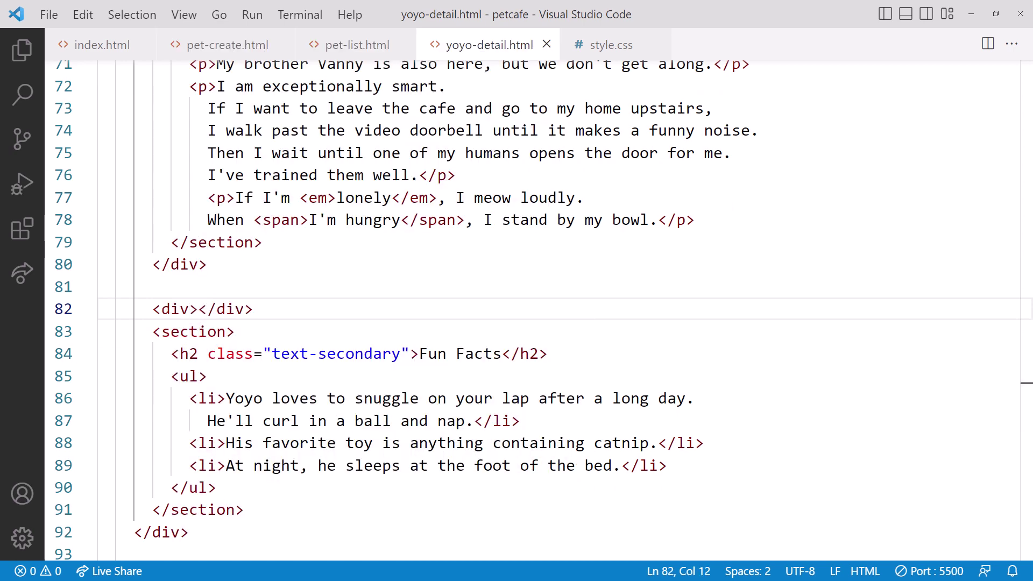
pyautogui.press('Left')
pyautogui.write('cl')
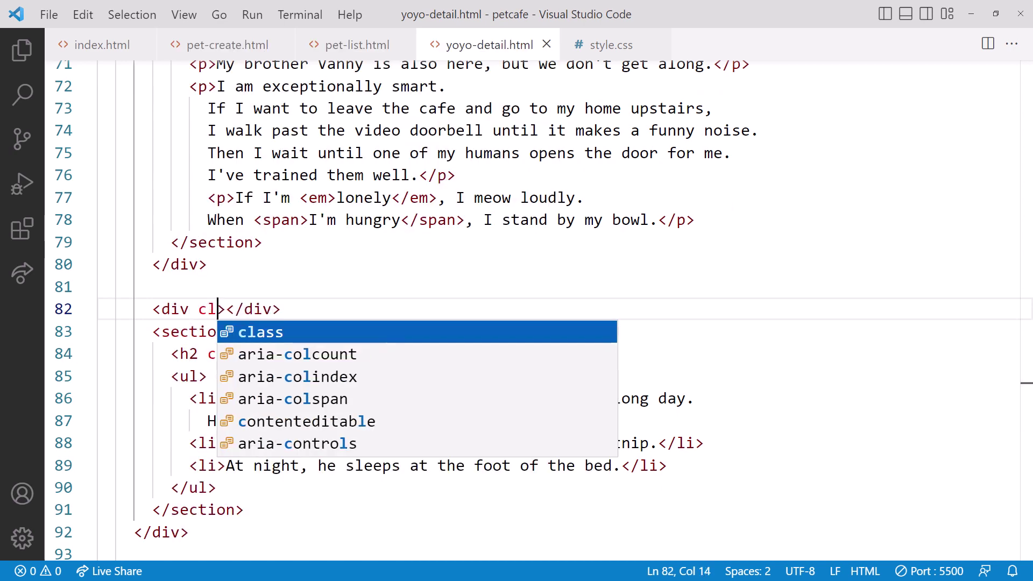
pyautogui.press('Return')
pyautogui.write('col-md-4')
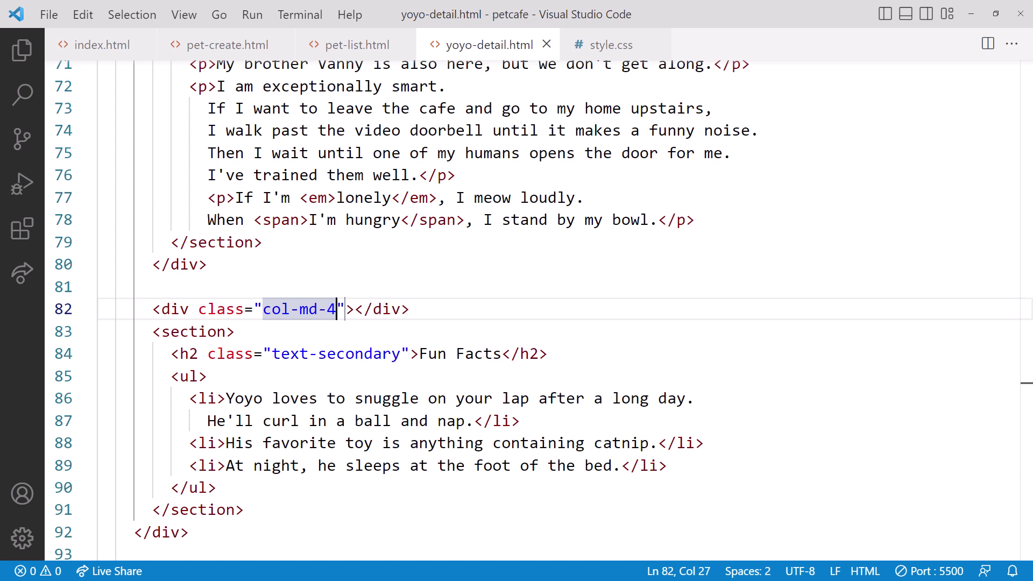
pyautogui.press('End')
pyautogui.hotkey('shift', 'Left')
pyautogui.hotkey('shift', 'Left')
pyautogui.hotkey('shift', 'Left')
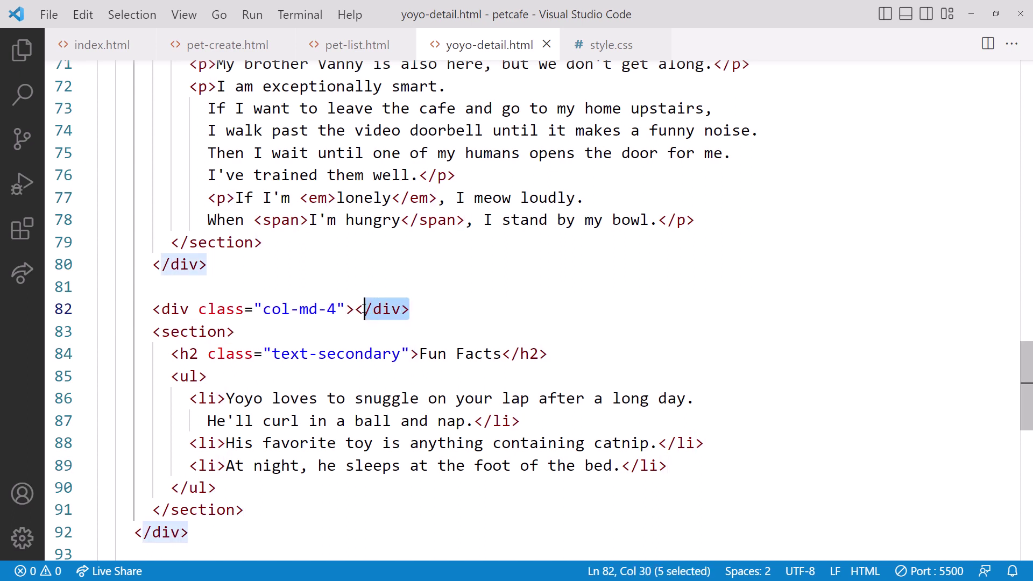
pyautogui.press('BackSpace')
pyautogui.press('BackSpace')
pyautogui.click(244, 510)
pyautogui.press('Return')
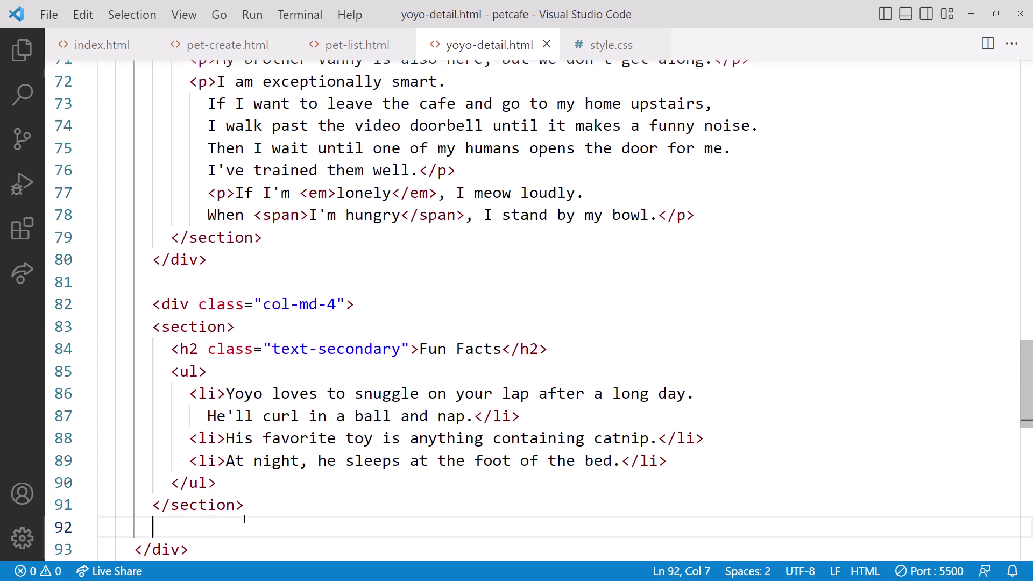
pyautogui.write('</div>')
pyautogui.moveTo(244, 505)
pyautogui.mouseDown()
pyautogui.moveTo(65, 345)
pyautogui.moveTo(65, 326)
pyautogui.mouseUp()
pyautogui.press('Tab')
pyautogui.click(272, 515)
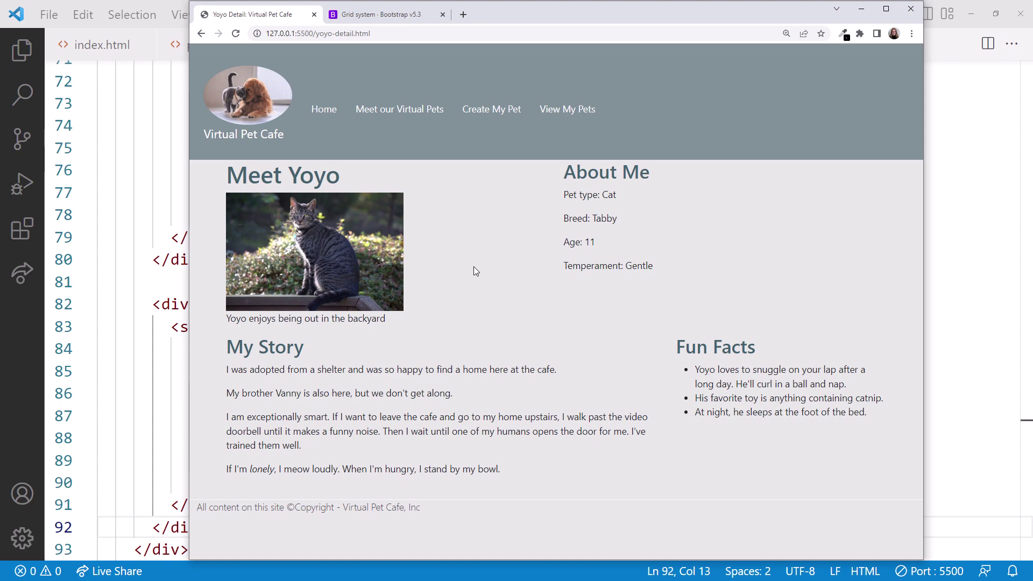
# Narrow Chrome until Yoyo's sections stack, then widen it to restore side-by-side columns
pyautogui.moveTo(189, 278); pyautogui.dragTo(356, 290)
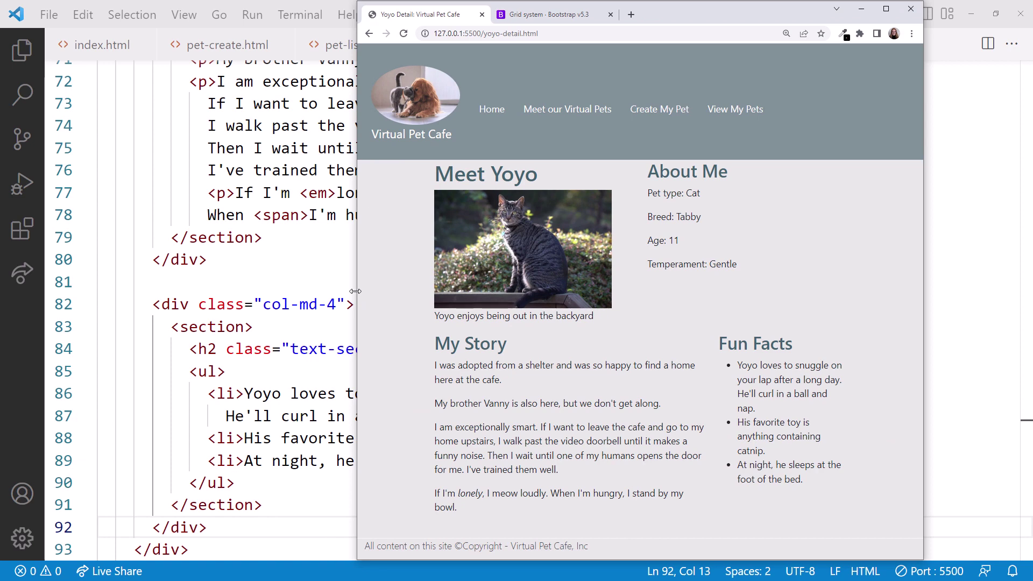
pyautogui.moveTo(355, 290); pyautogui.dragTo(498, 280)
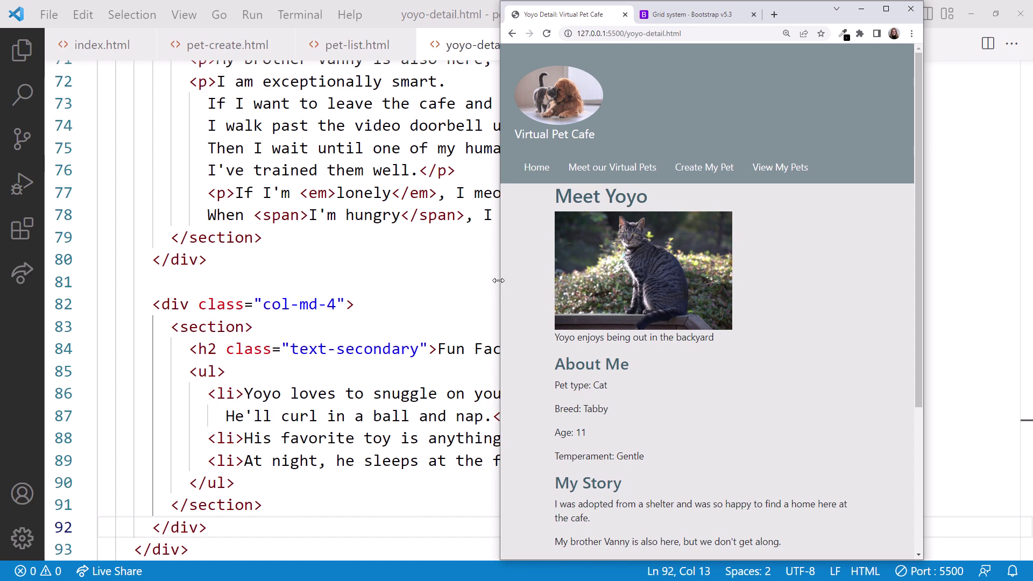
pyautogui.moveTo(498, 280); pyautogui.dragTo(209, 343)
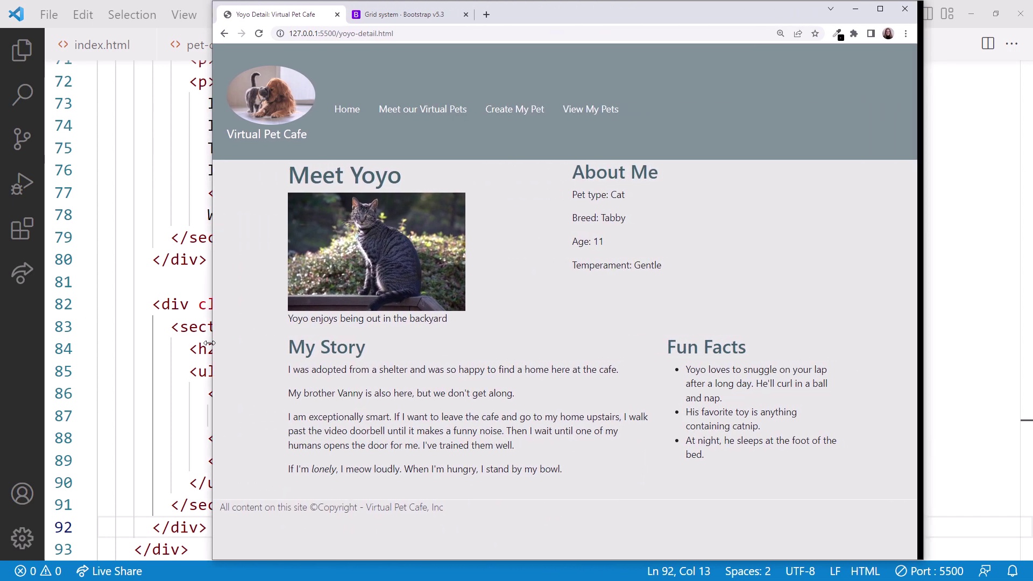